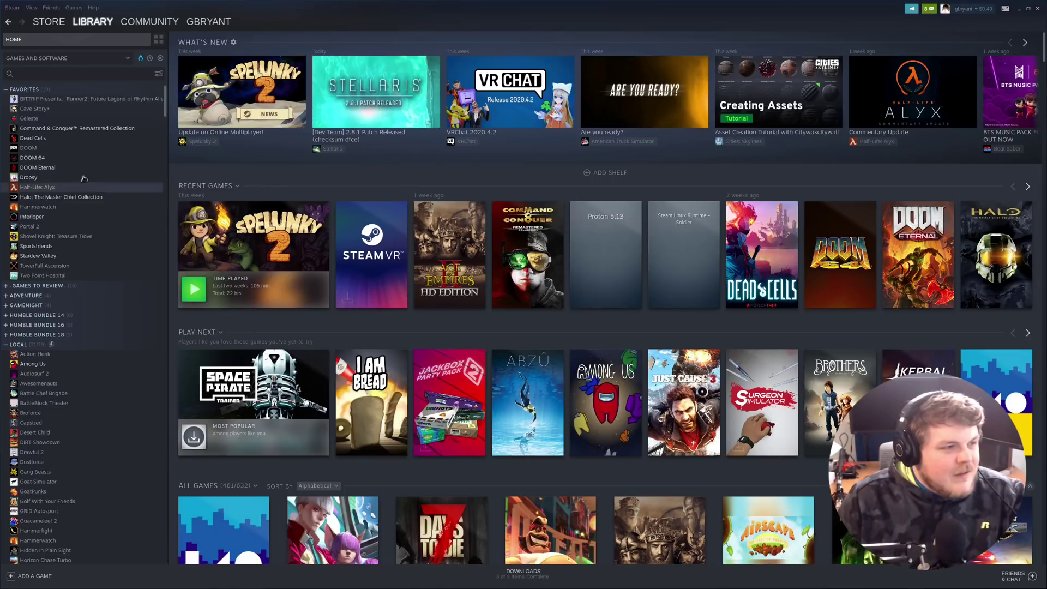
# Step: Look at the library pages of Command & Conquer Remastered Collection and DOOM Eternal, and look through the games list
pyautogui.click(60, 129)
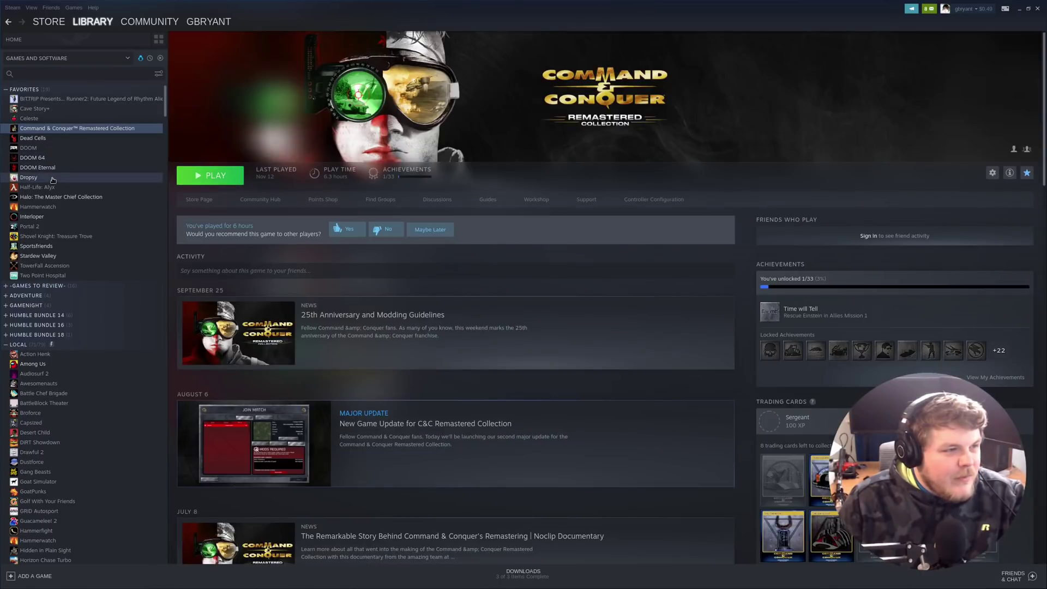
pyautogui.click(52, 167)
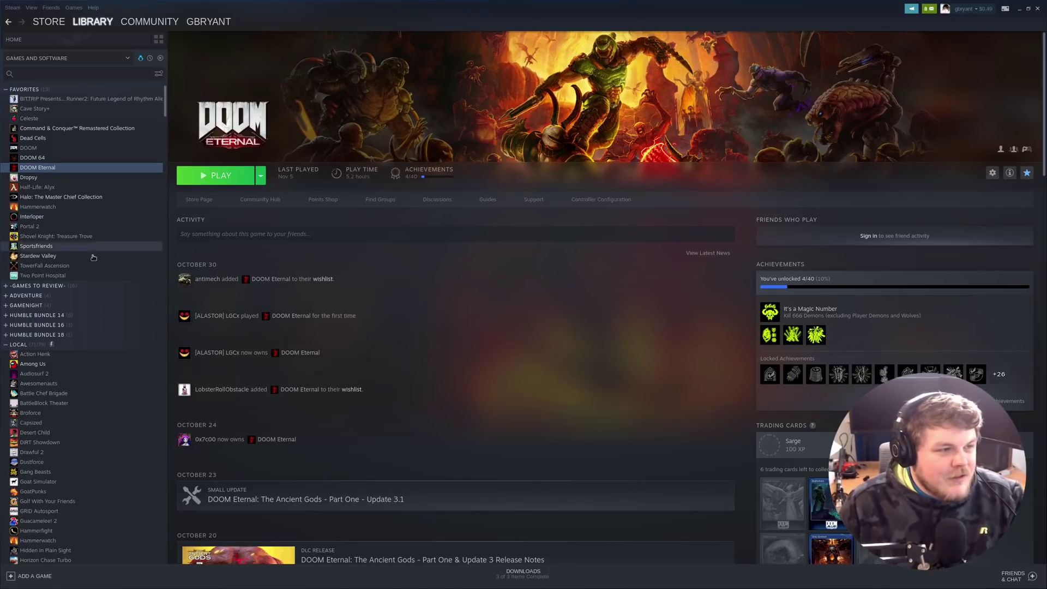
pyautogui.scroll(-1, 93, 267)
pyautogui.scroll(-15, 93, 267)
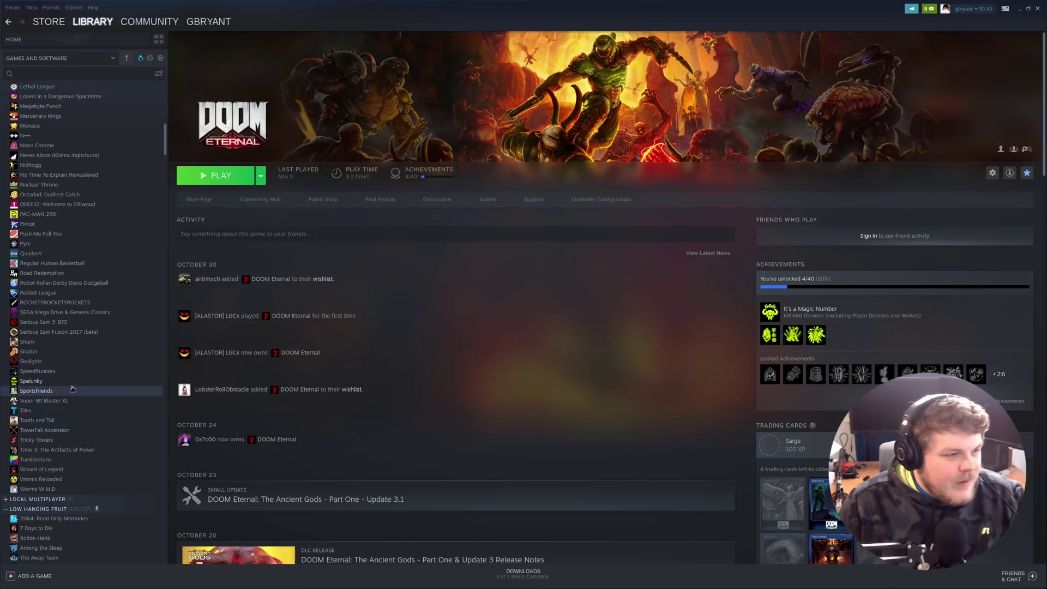
pyautogui.click(126, 58)
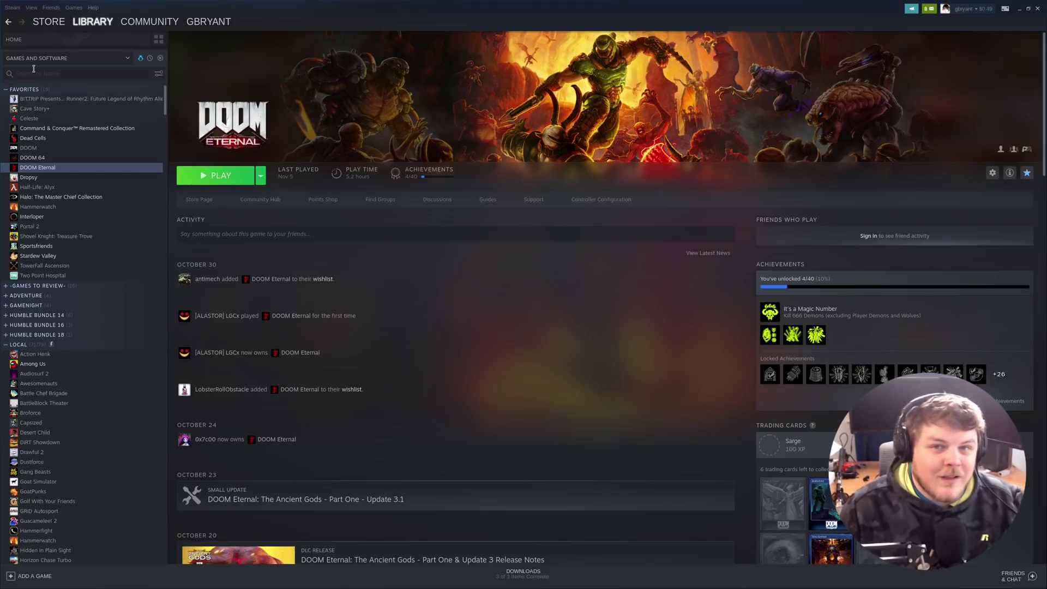
# Step: Enable Steam Play for all other titles in the Steam Play settings
pyautogui.click(12, 7)
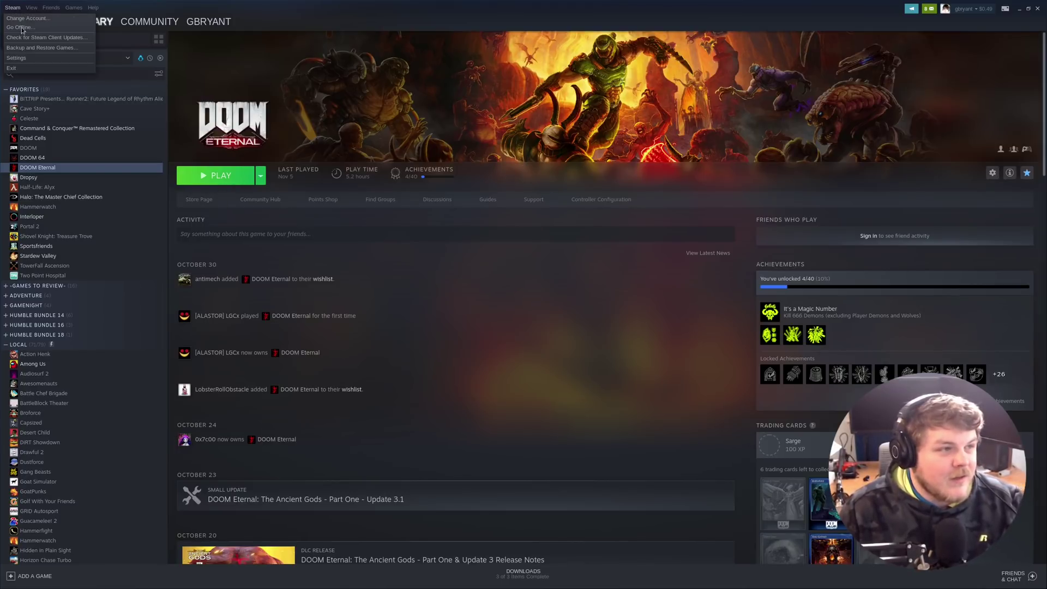
pyautogui.click(23, 58)
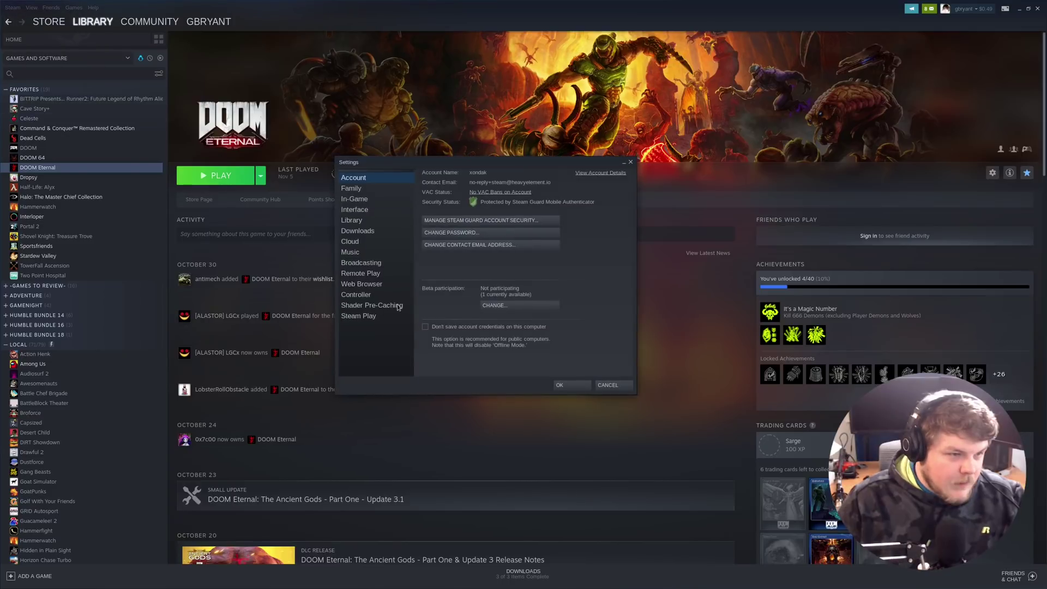
pyautogui.click(360, 318)
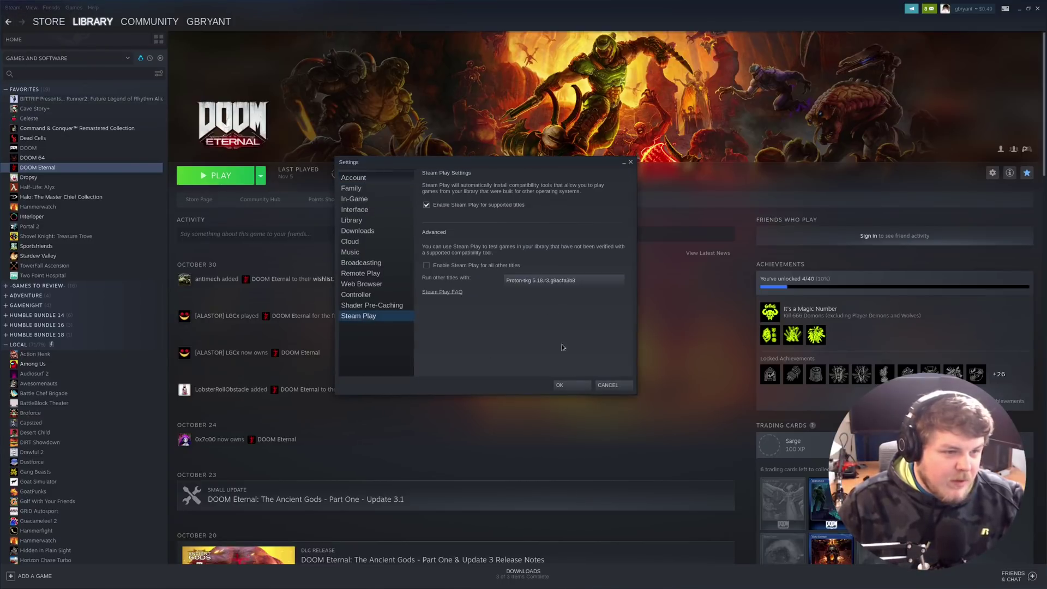
pyautogui.click(434, 267)
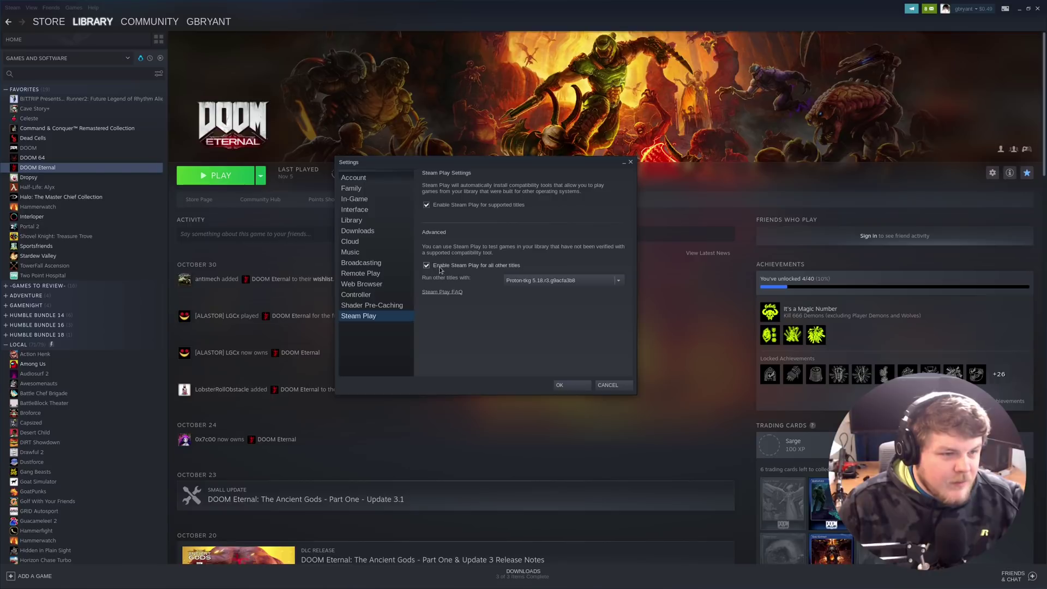
# Step: Choose Proton 5.0-10 as the tool for running other titles, save the settings and restart Steam
pyautogui.click(618, 280)
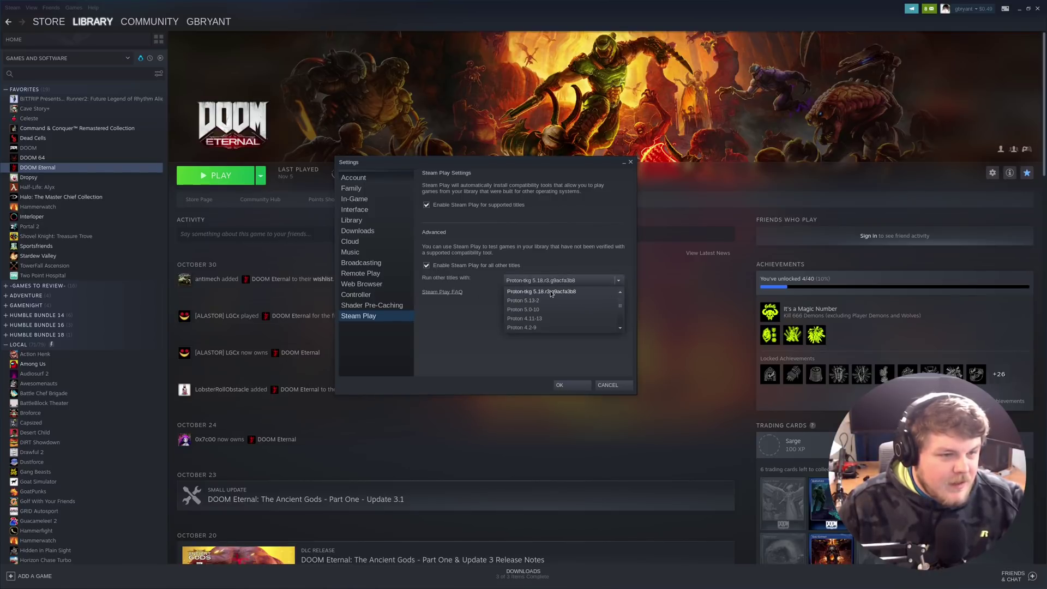
pyautogui.click(528, 312)
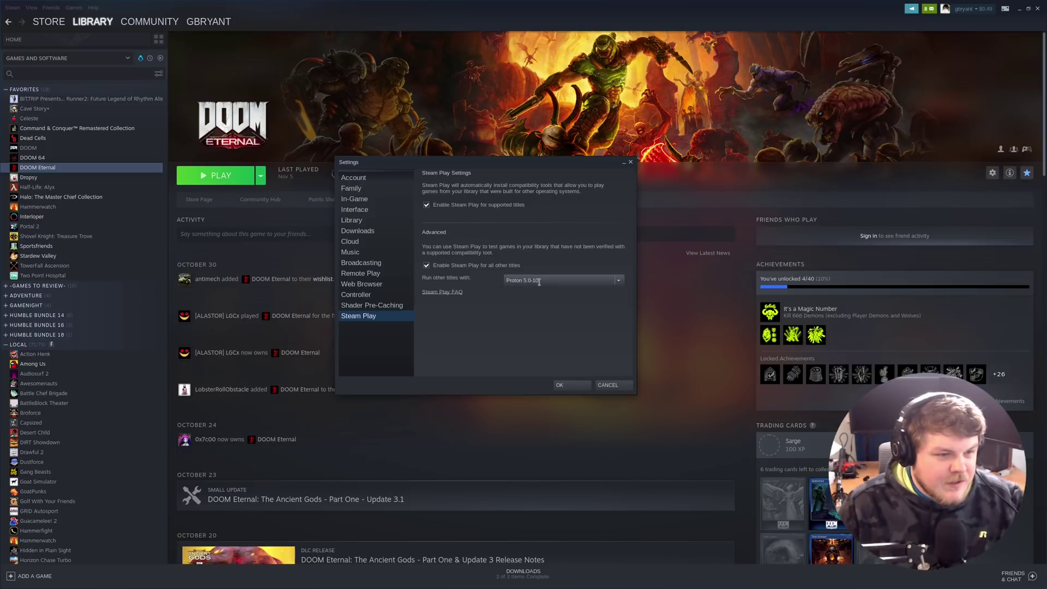
pyautogui.click(619, 280)
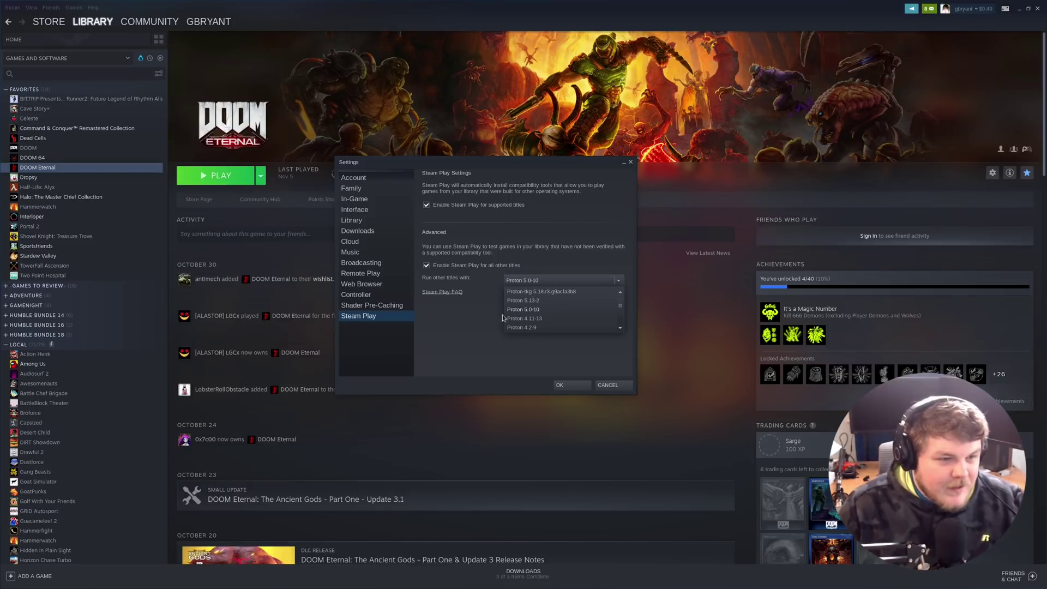
pyautogui.click(534, 310)
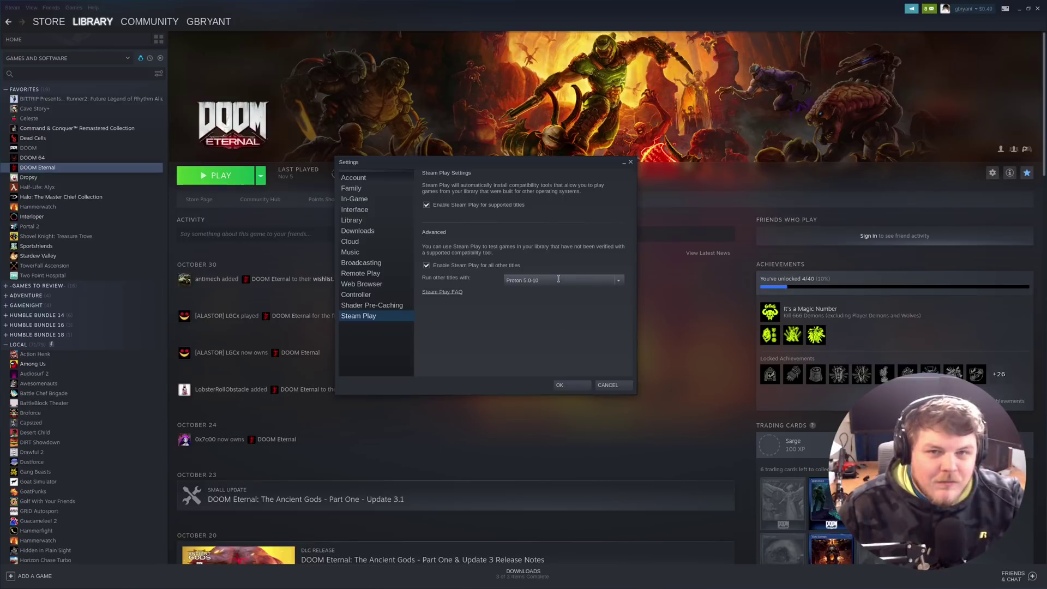
pyautogui.click(562, 385)
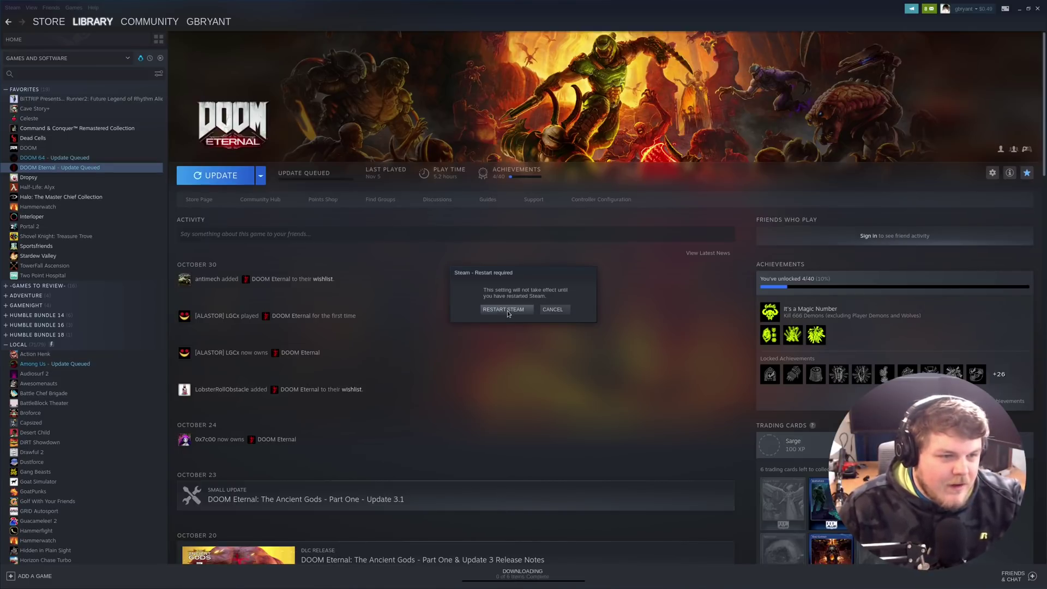
pyautogui.click(507, 313)
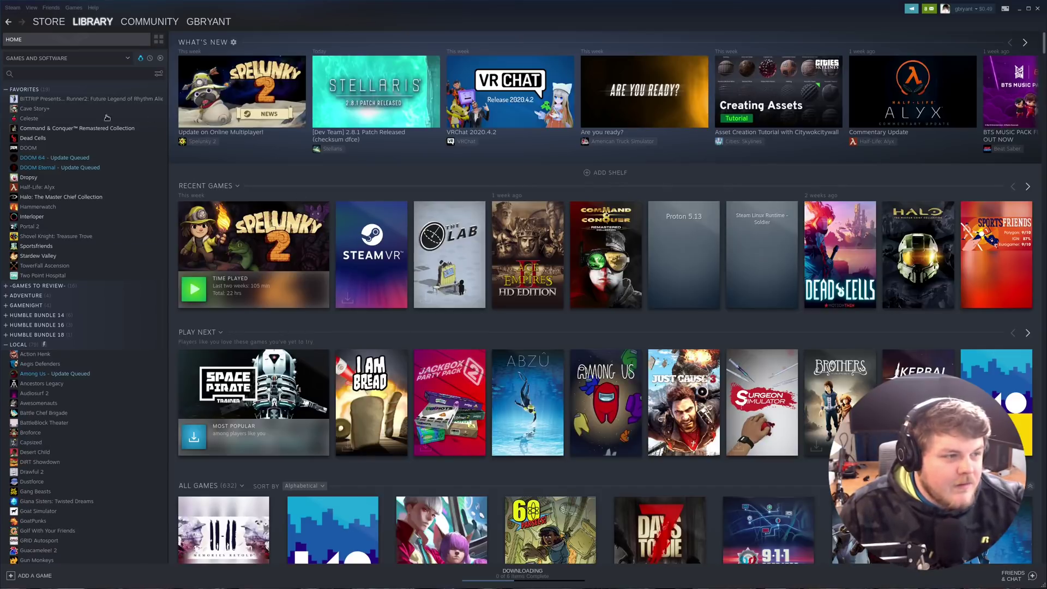
# Step: Install Sonic & All-Stars Racing Transformed Collection from the Local collection, and launch it through Steam Play with the play option
pyautogui.scroll(-3, 33, 245)
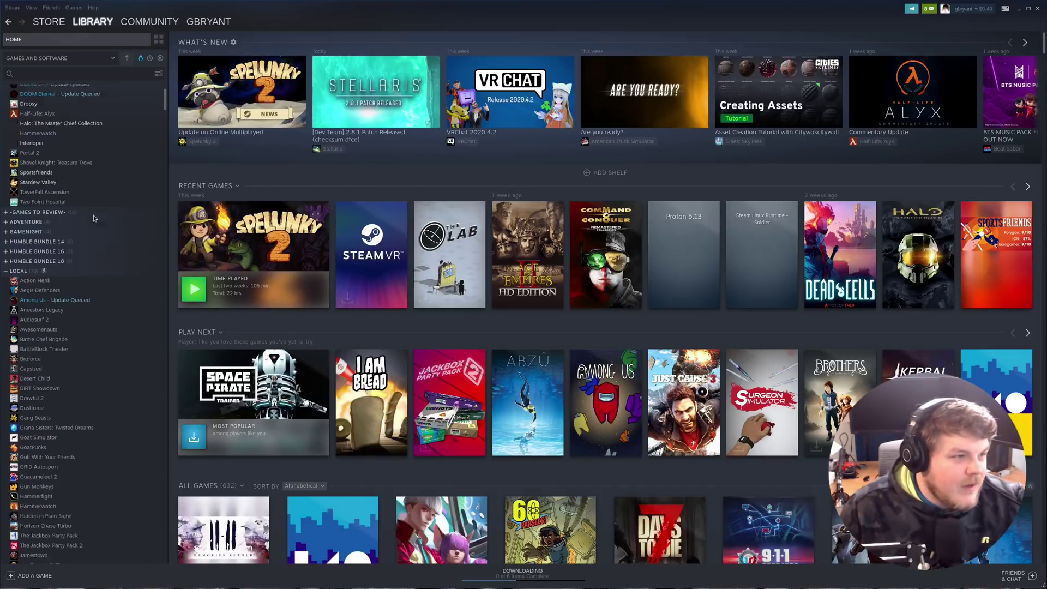
pyautogui.click(126, 57)
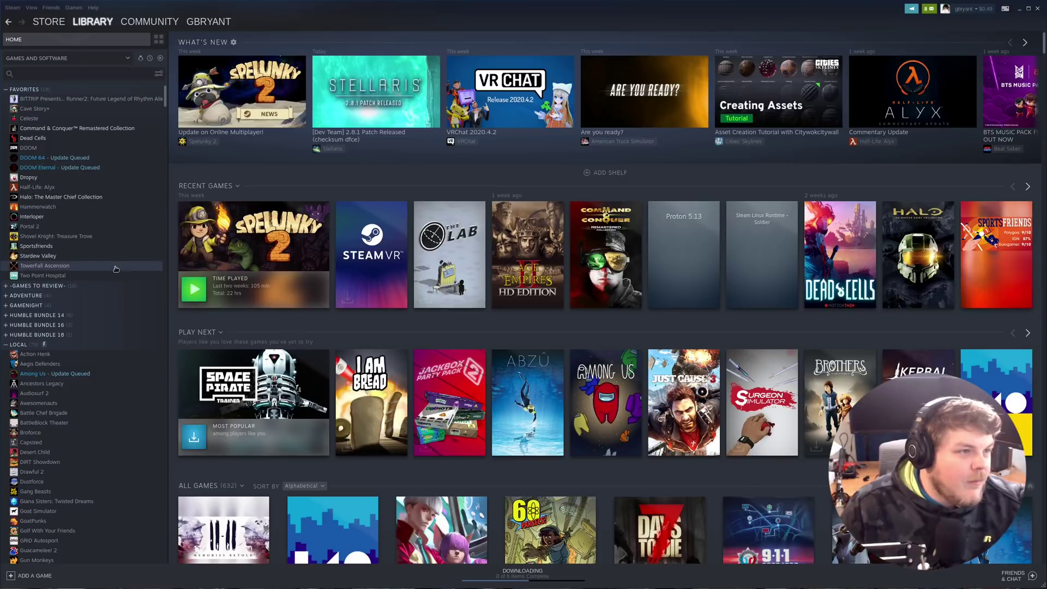
pyautogui.scroll(-1, 8, 351)
pyautogui.click(7, 308)
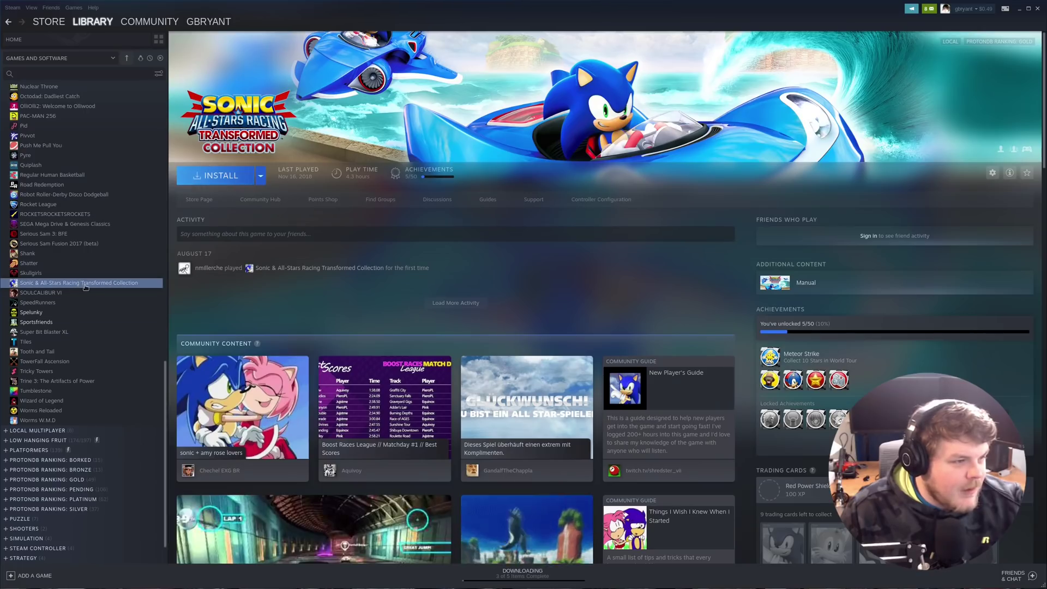
pyautogui.click(213, 175)
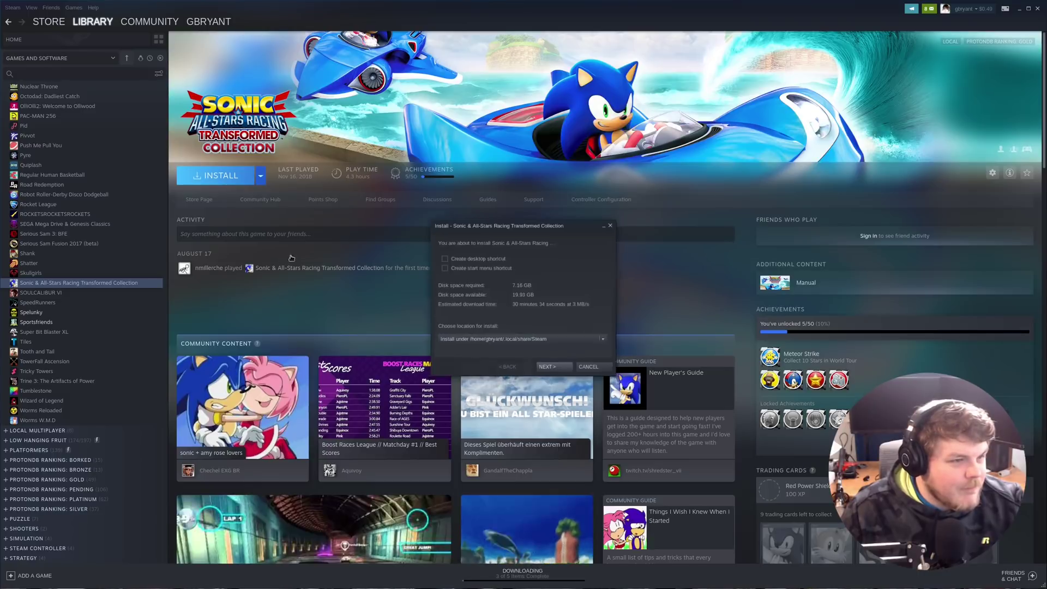
pyautogui.click(567, 371)
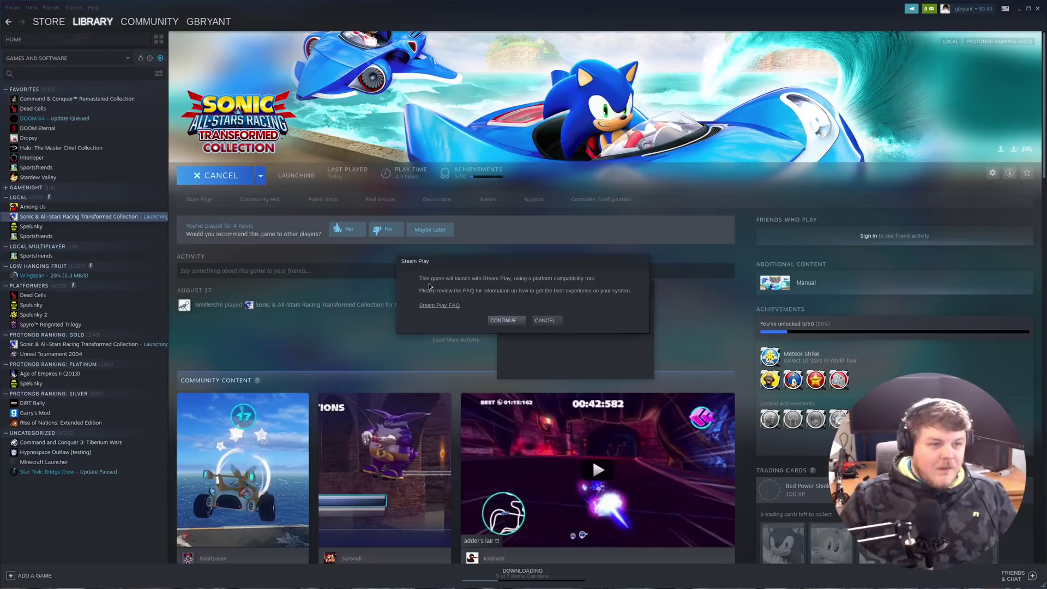
pyautogui.click(504, 320)
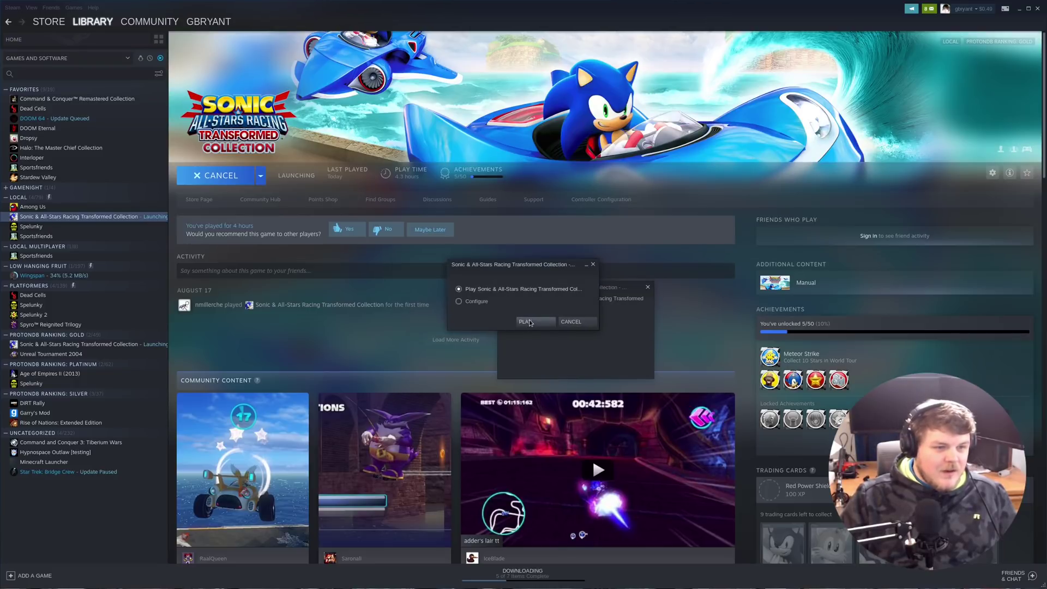
pyautogui.click(520, 321)
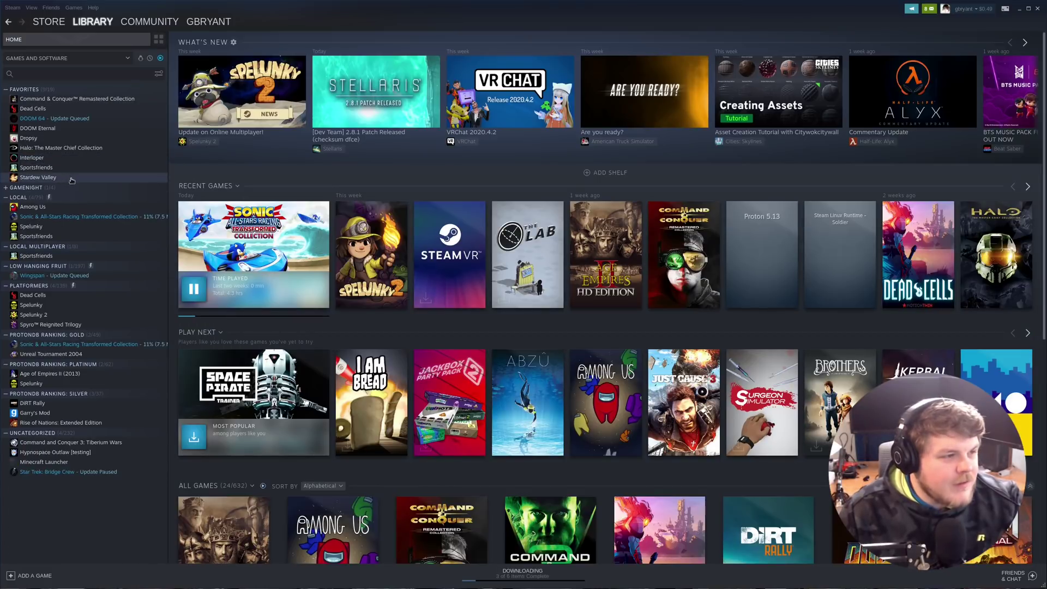
# Step: Force Sportsfriends to use the Proton 5.0-10 compatibility tool in its properties
pyautogui.rightClick(34, 169)
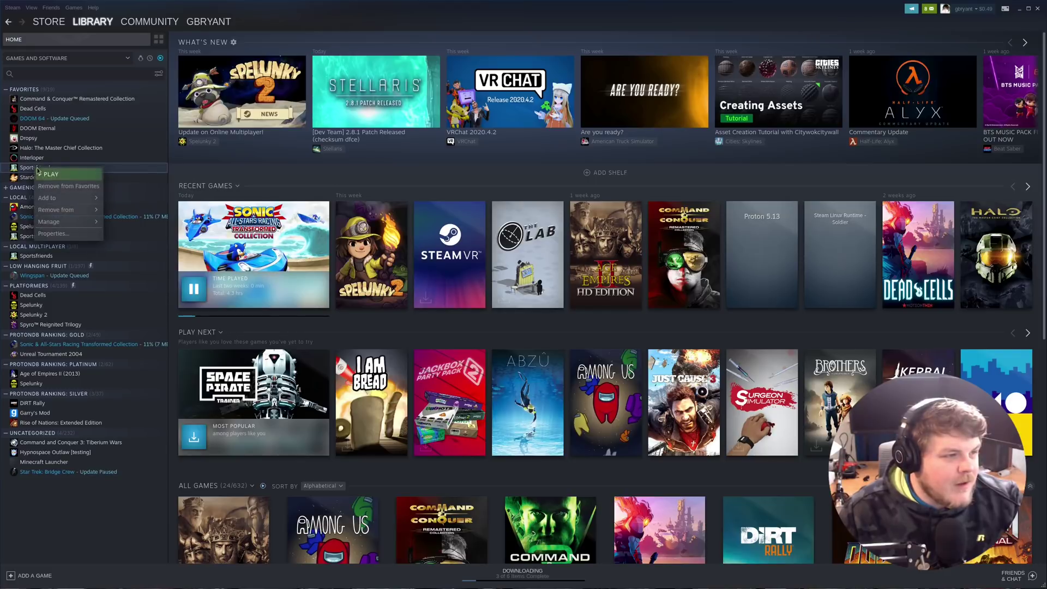
pyautogui.click(53, 234)
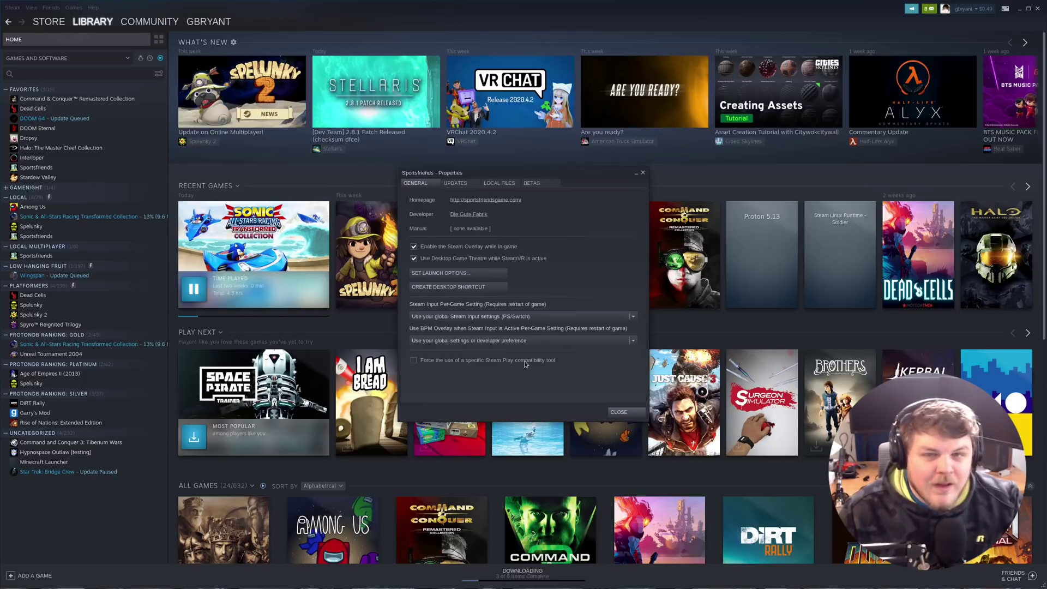
pyautogui.click(414, 360)
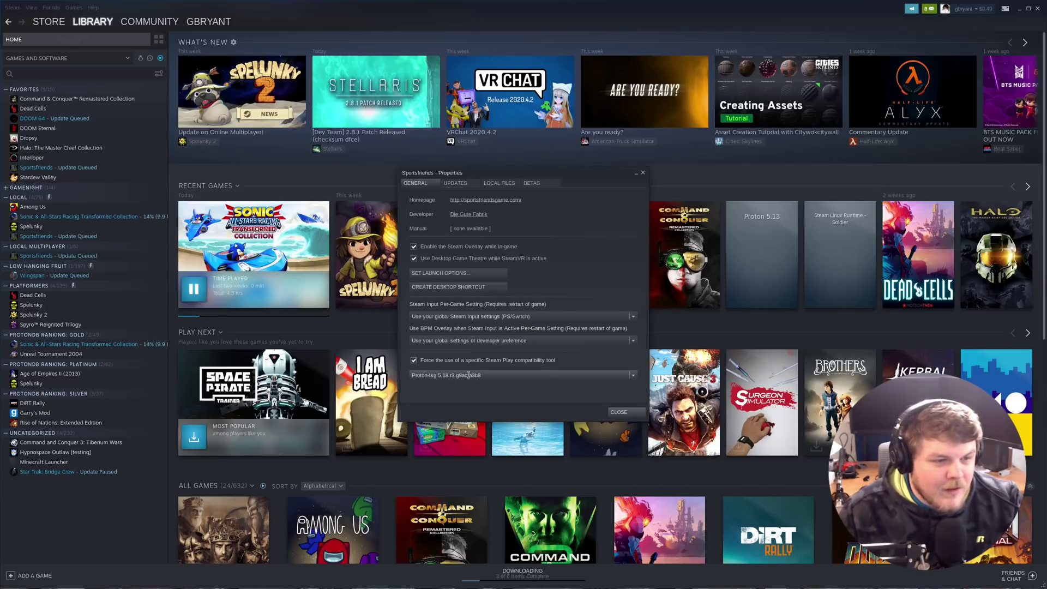
pyautogui.click(633, 375)
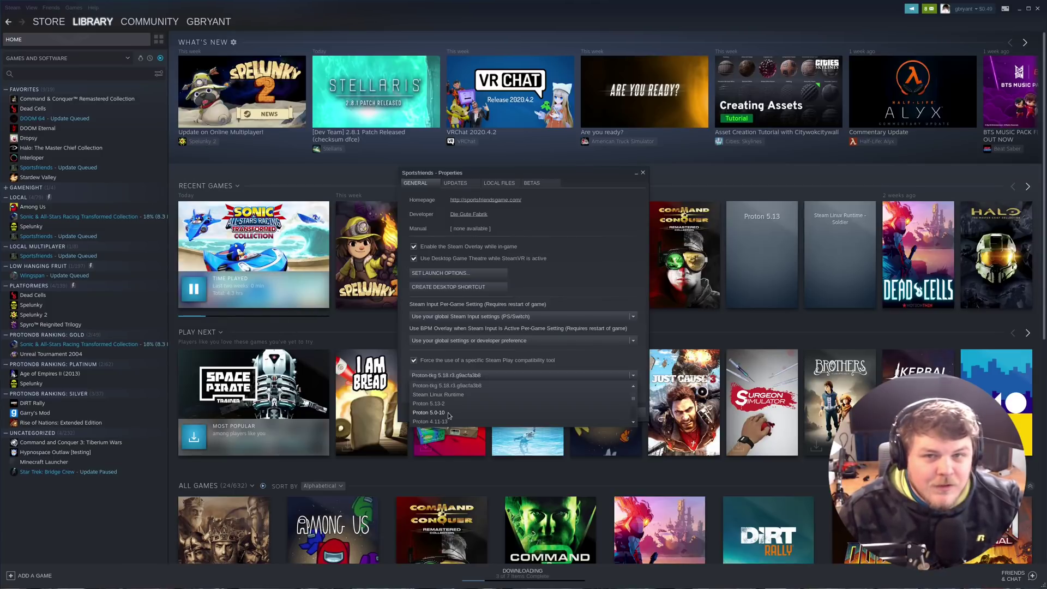
pyautogui.click(447, 413)
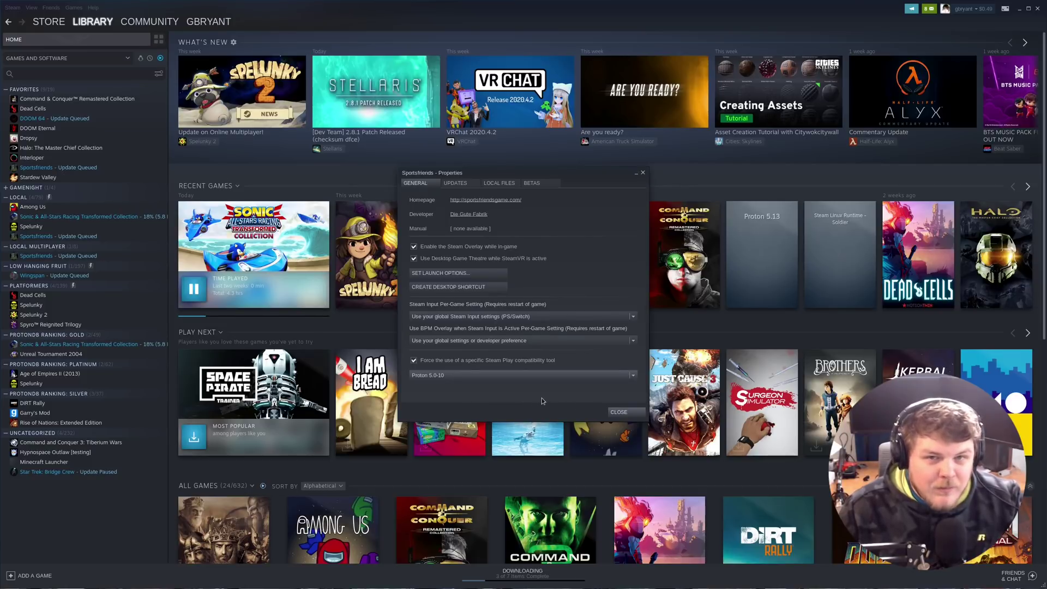
pyautogui.click(627, 417)
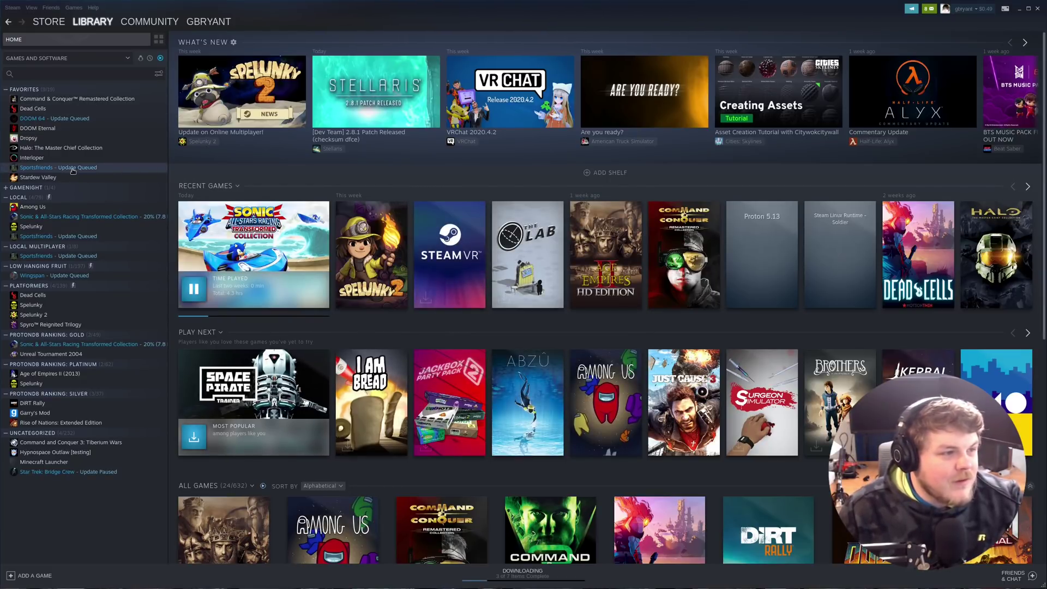
# Step: Prioritize the queued Sportsfriends update in the downloads, and launch the game through Steam Play
pyautogui.click(528, 577)
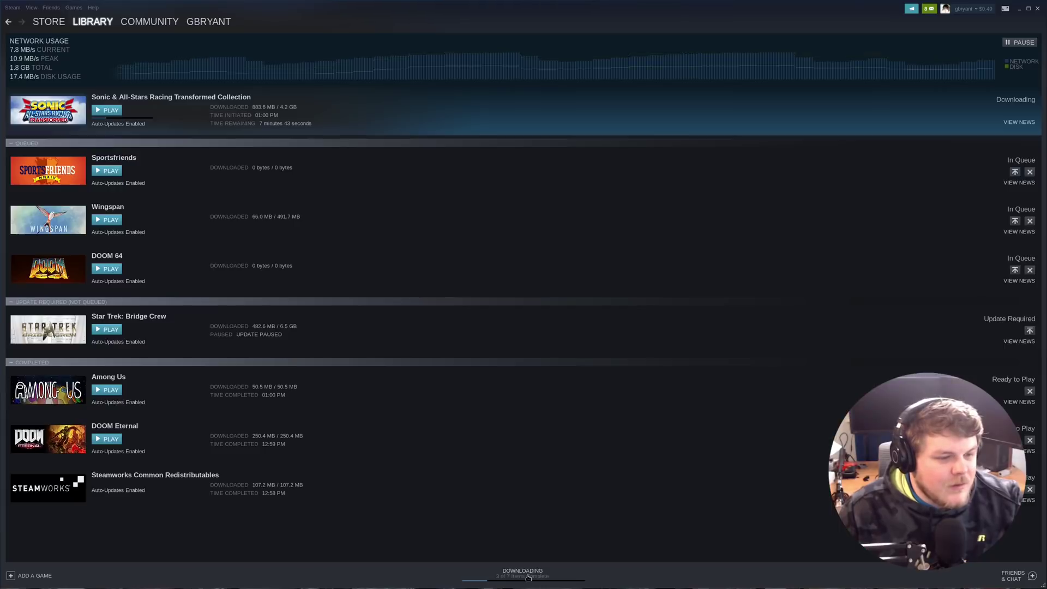
pyautogui.click(1014, 172)
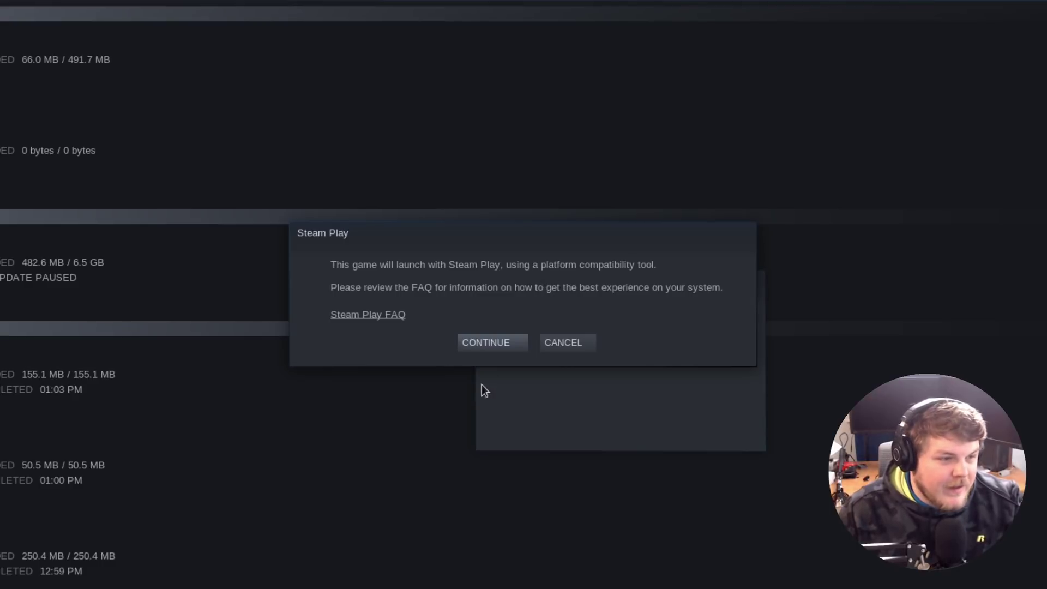
pyautogui.click(497, 345)
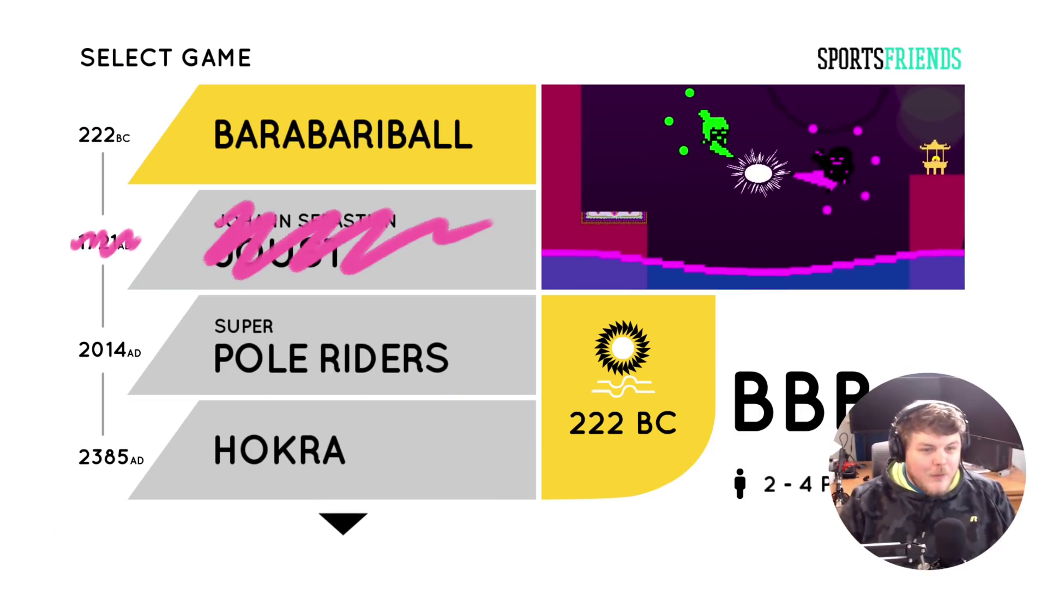
# Step: Browse the games offered on the Sportsfriends game selection screen, down to Hokra
pyautogui.press('Down')
pyautogui.press('Down')
pyautogui.press('Down')
pyautogui.press('Down')
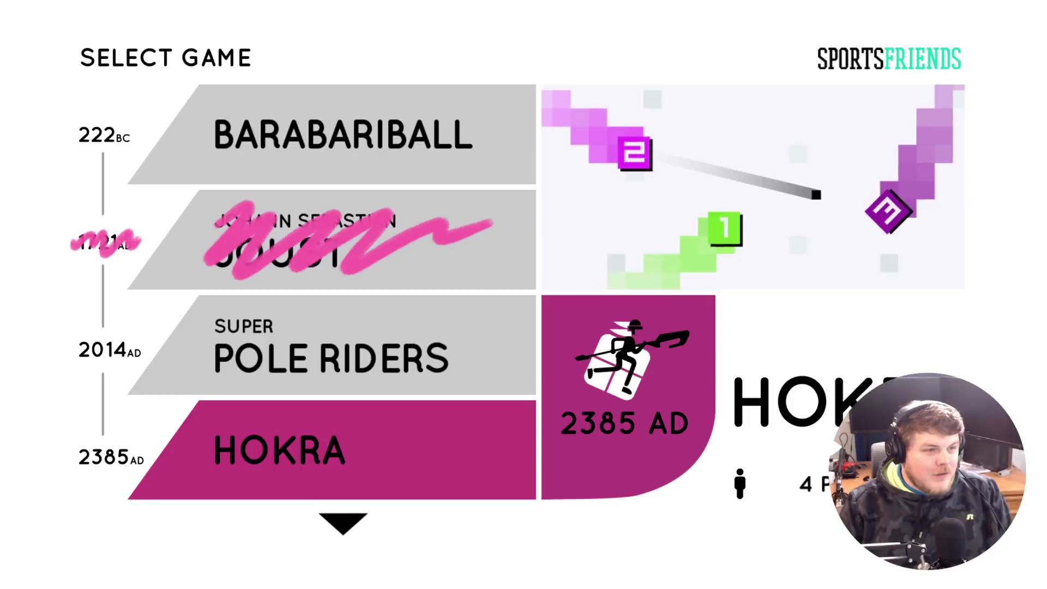
pyautogui.press('Up')
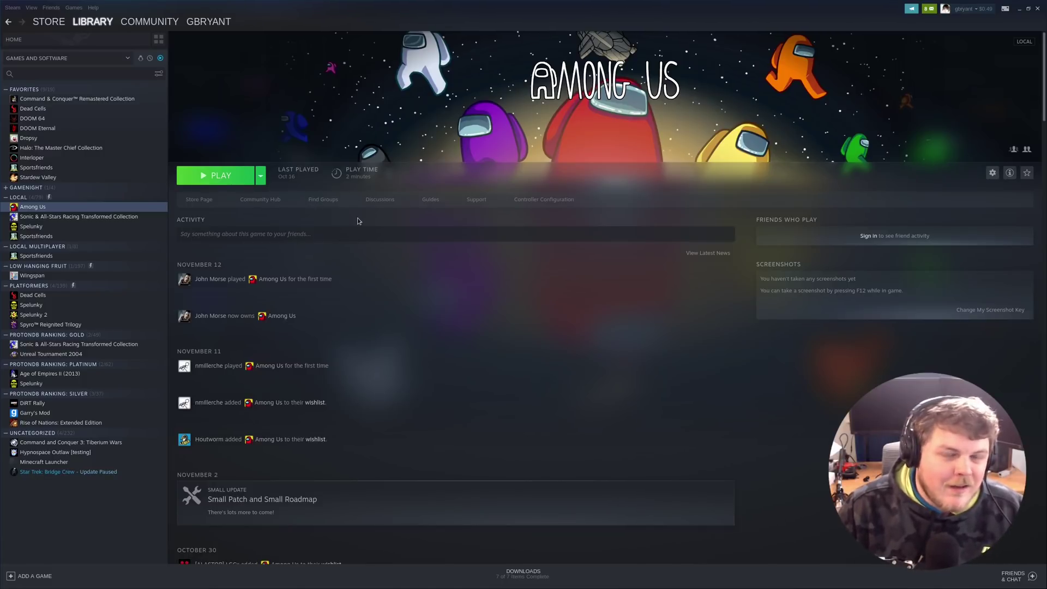
# Step: Try forcing Among Us to use the Proton 3.16-9 compatibility tool, turning the override back off before closing its properties
pyautogui.rightClick(33, 208)
pyautogui.click(69, 279)
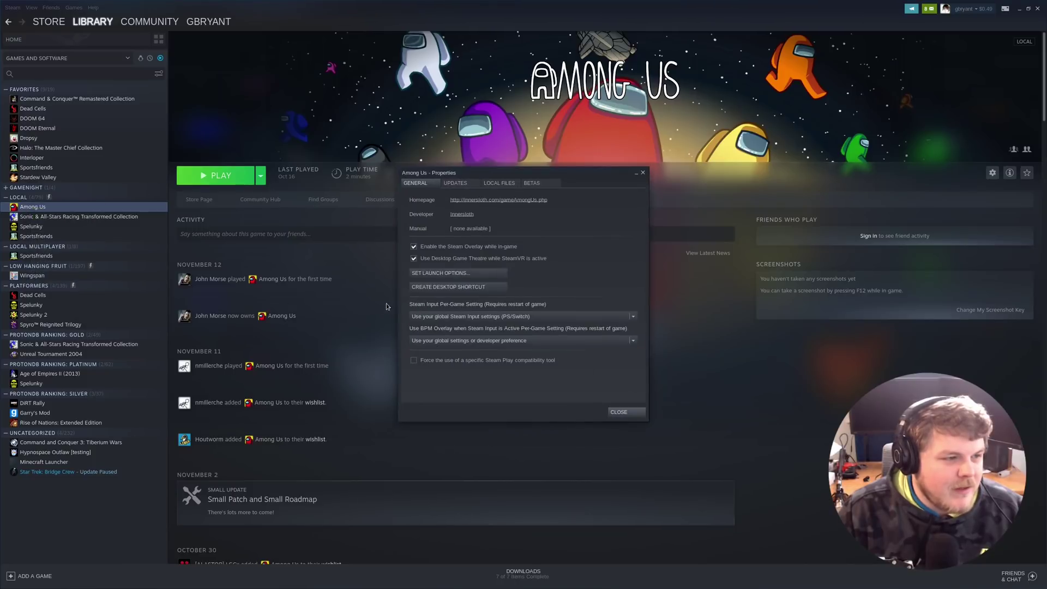
pyautogui.click(423, 361)
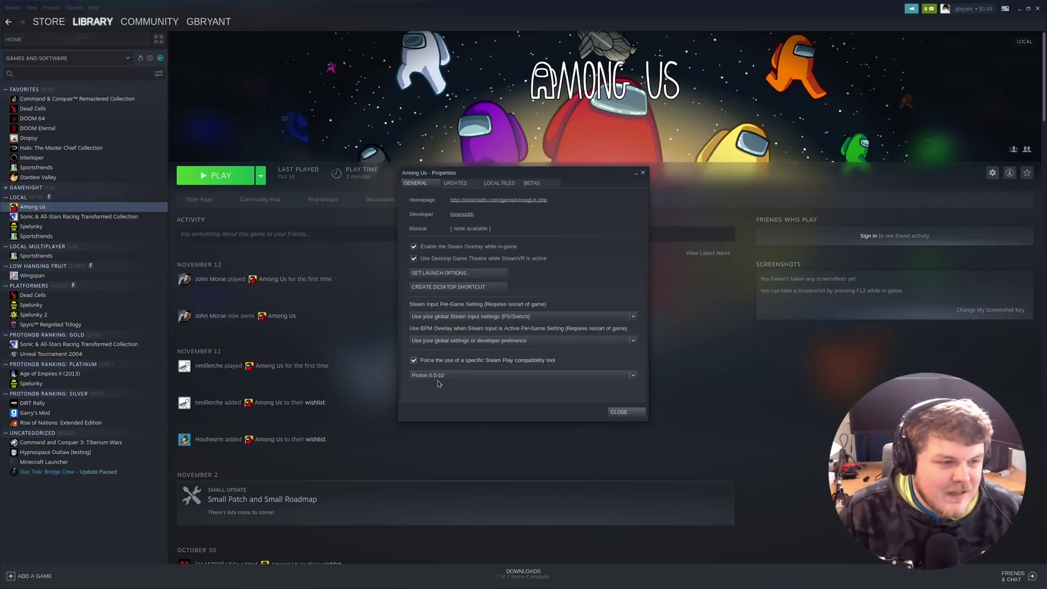
pyautogui.click(633, 377)
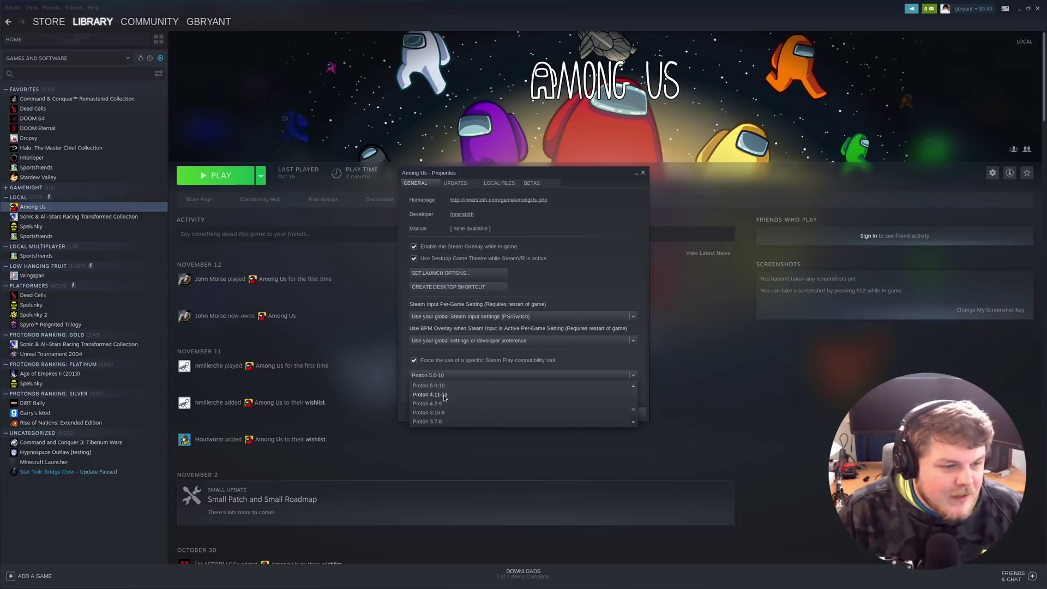
pyautogui.scroll(1, 446, 404)
pyautogui.scroll(-1, 469, 404)
pyautogui.click(443, 412)
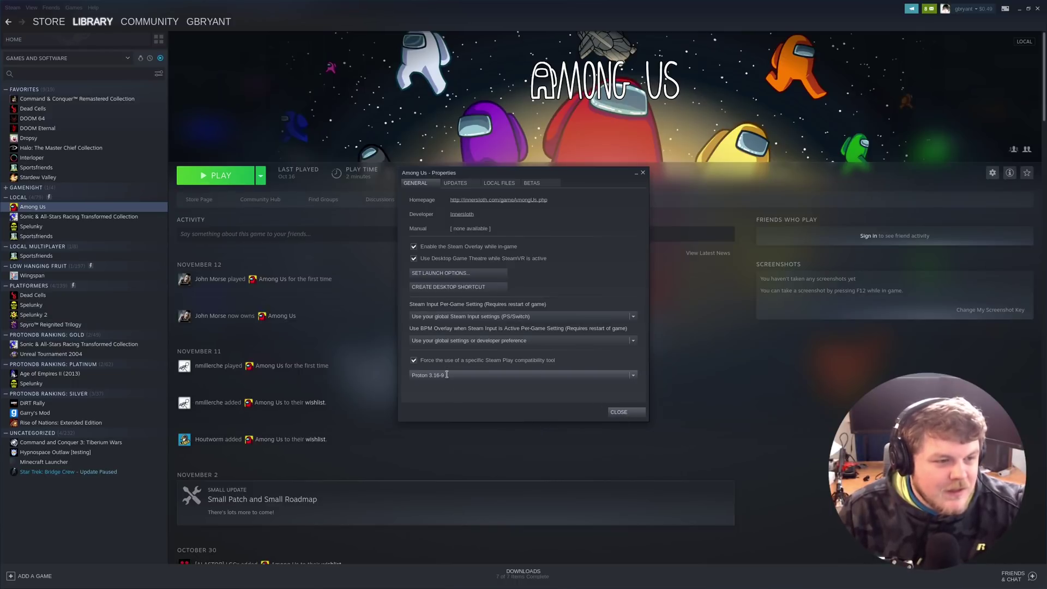
pyautogui.click(464, 361)
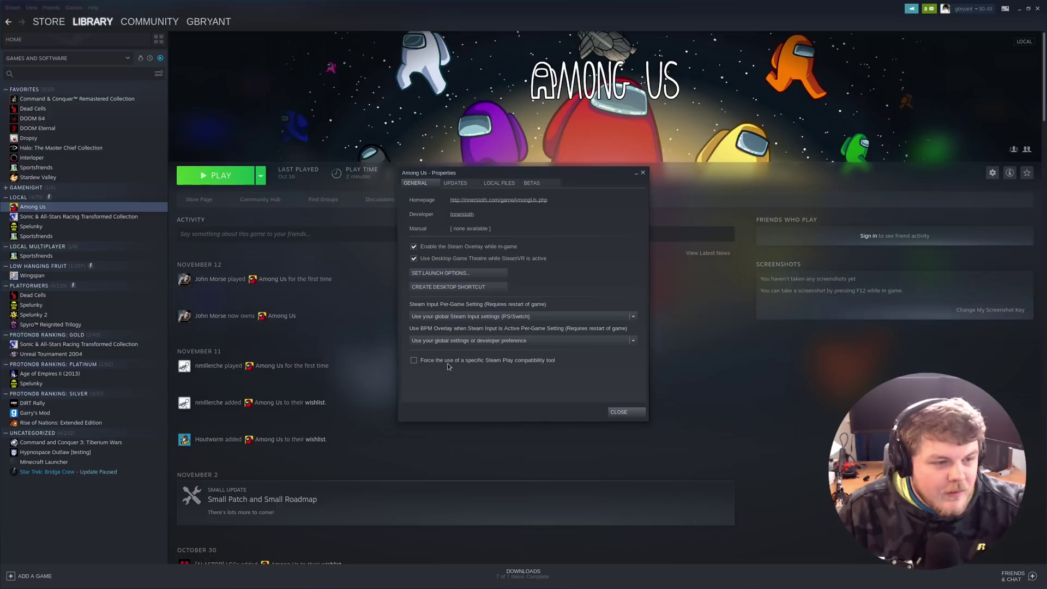
pyautogui.click(629, 414)
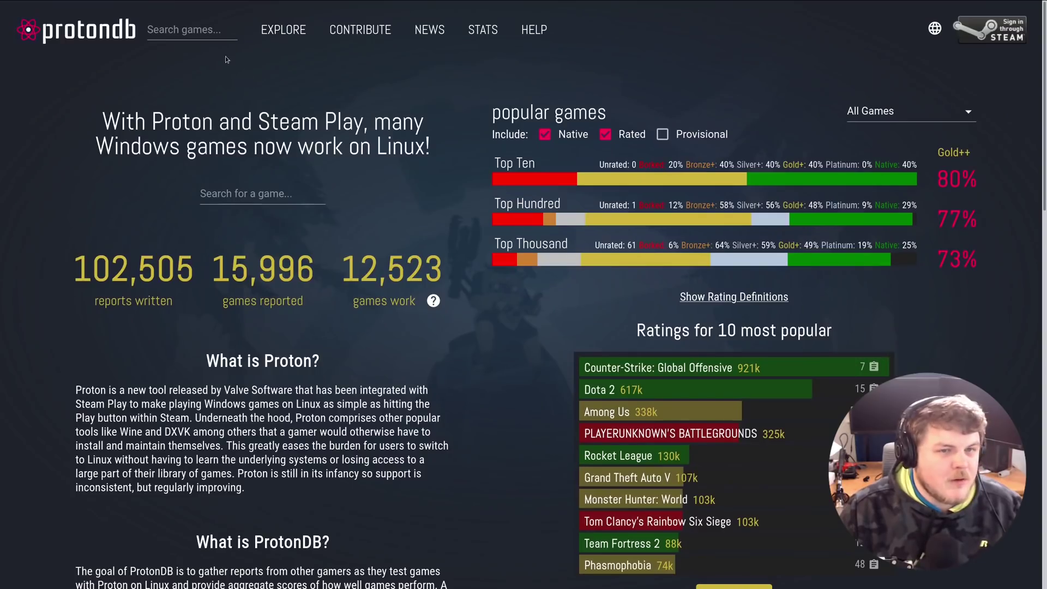
# Step: Switch to ProtonDB and open the No Man's Sky page from the home page's sample of popular non-whitelisted games
pyautogui.click(202, 31)
pyautogui.scroll(-2, 317, 276)
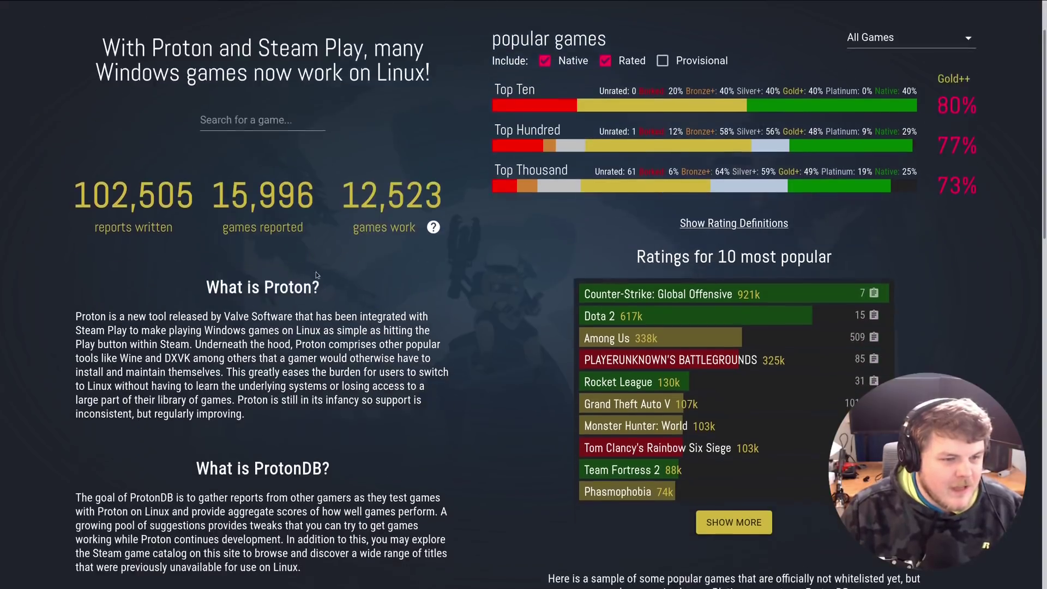
pyautogui.scroll(-7, 316, 276)
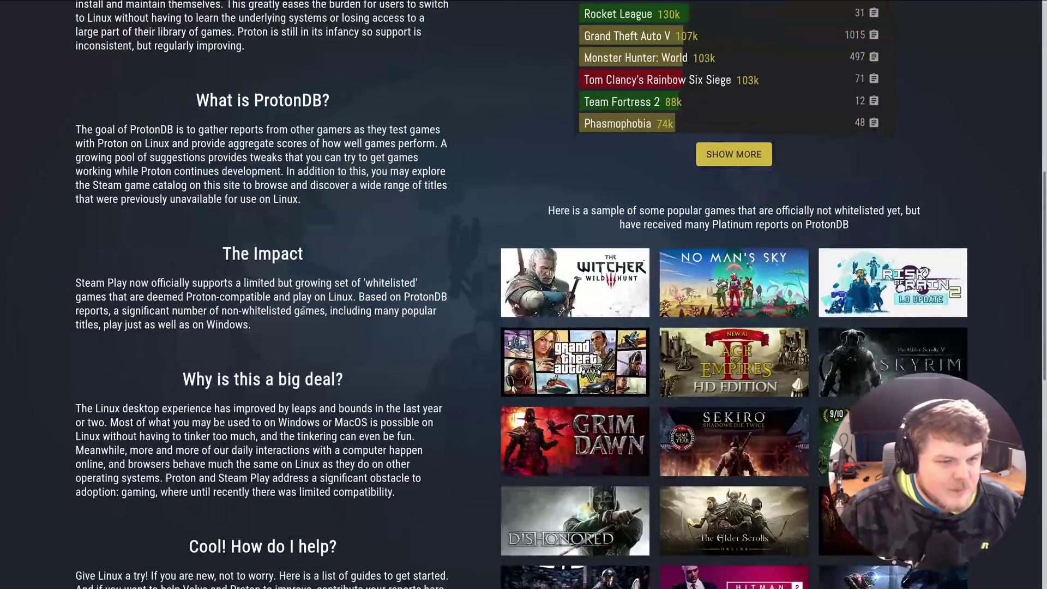
pyautogui.click(770, 289)
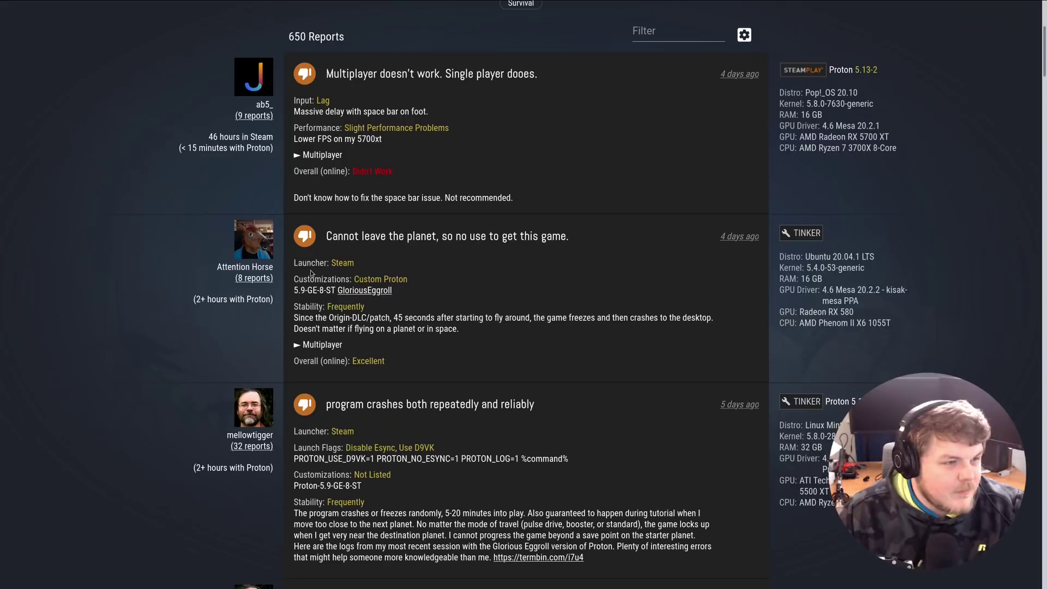
# Step: Examine the No Man's Sky rating and user reports, including the custom Proton build noted in the second report
pyautogui.scroll(2, 327, 169)
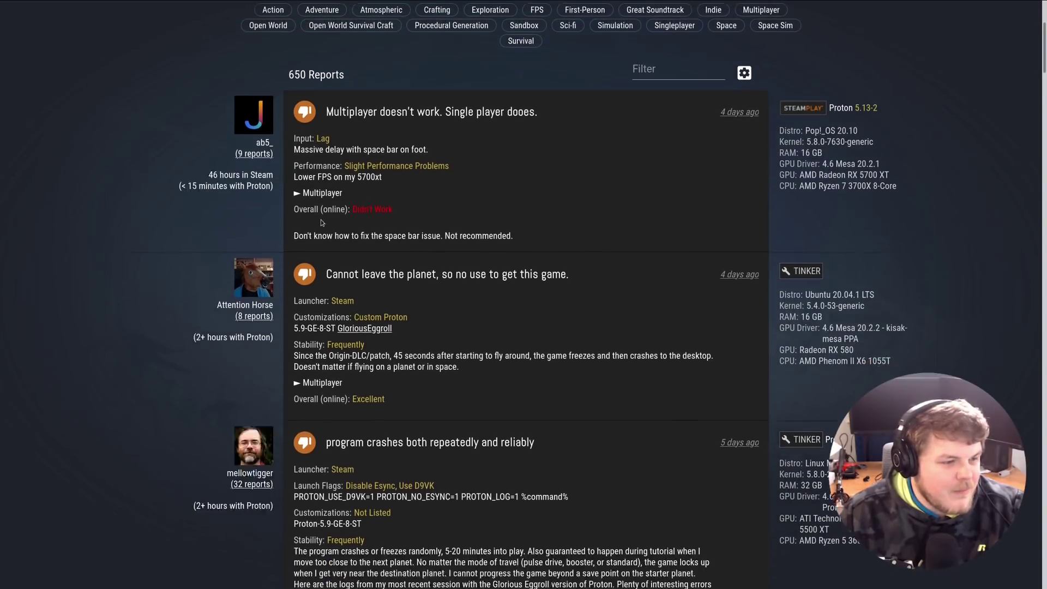
pyautogui.scroll(-1, 321, 244)
pyautogui.scroll(4, 327, 272)
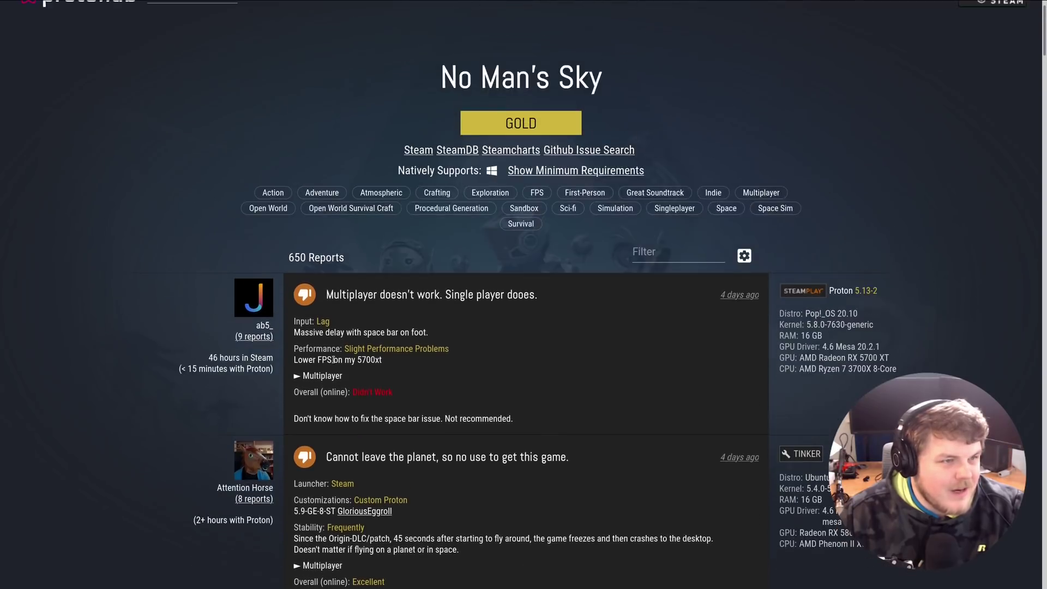
pyautogui.scroll(-3, 337, 358)
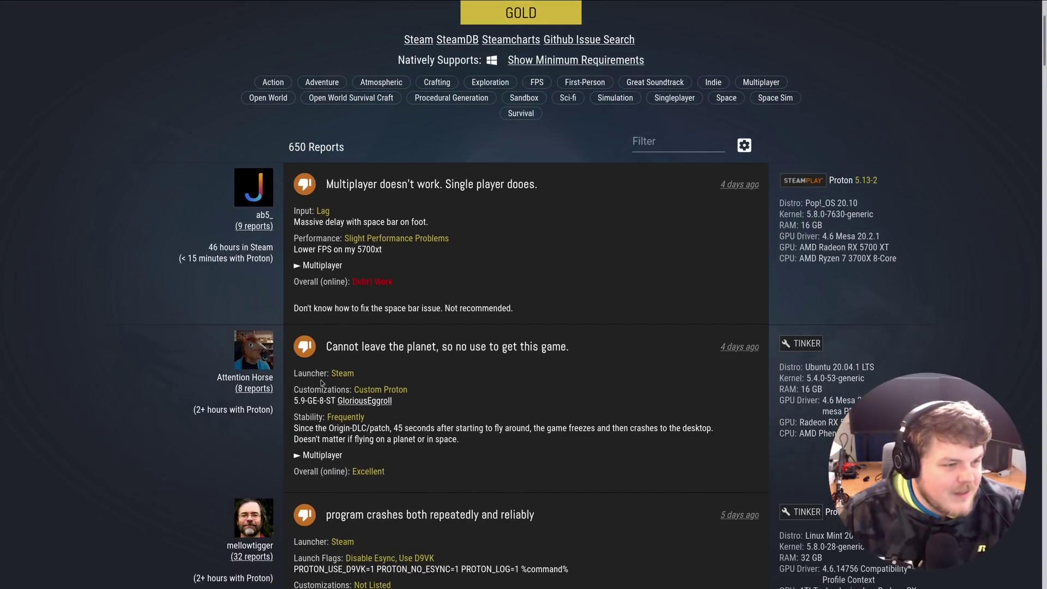
pyautogui.moveTo(312, 390); pyautogui.dragTo(407, 390)
pyautogui.click(299, 408)
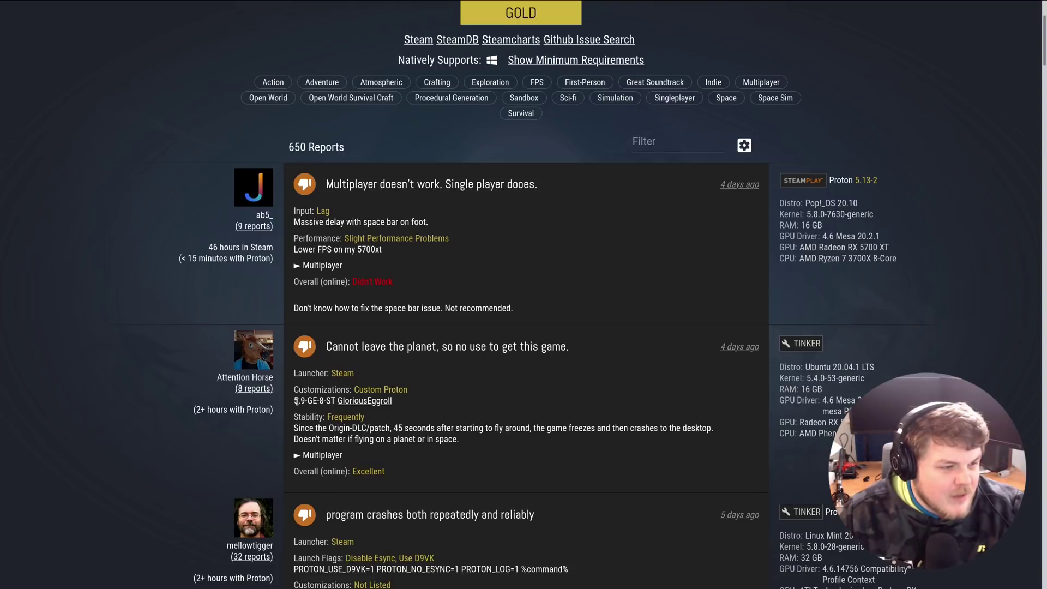
# Step: Follow the GloriousEggroll link to its GitHub releases, and download Proton-5.21-GE-1.tar.gz to open with Archive Manager
pyautogui.click(360, 405)
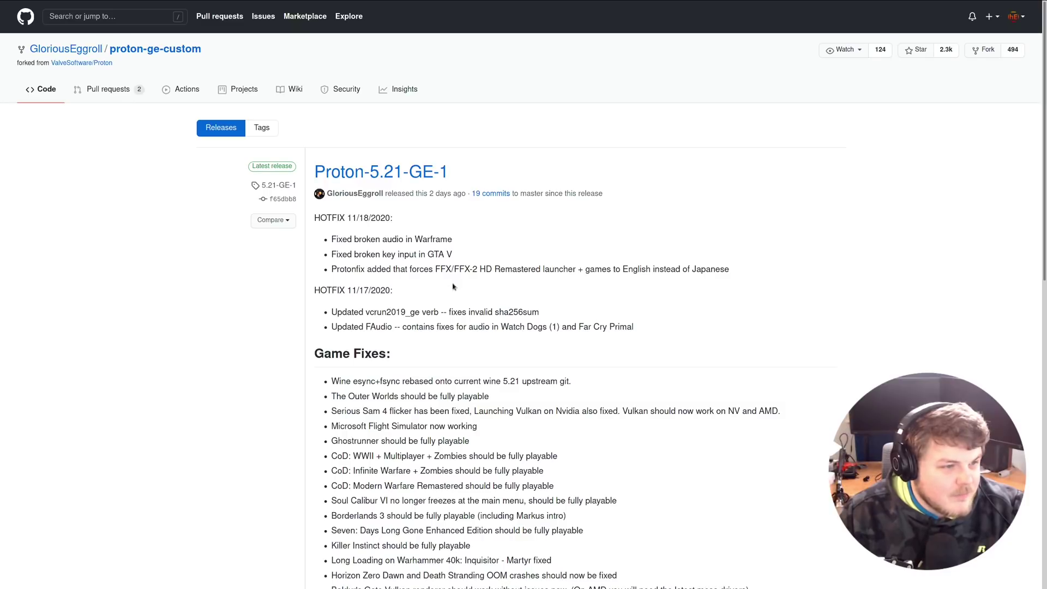
pyautogui.scroll(-1, 460, 314)
pyautogui.scroll(-10, 459, 323)
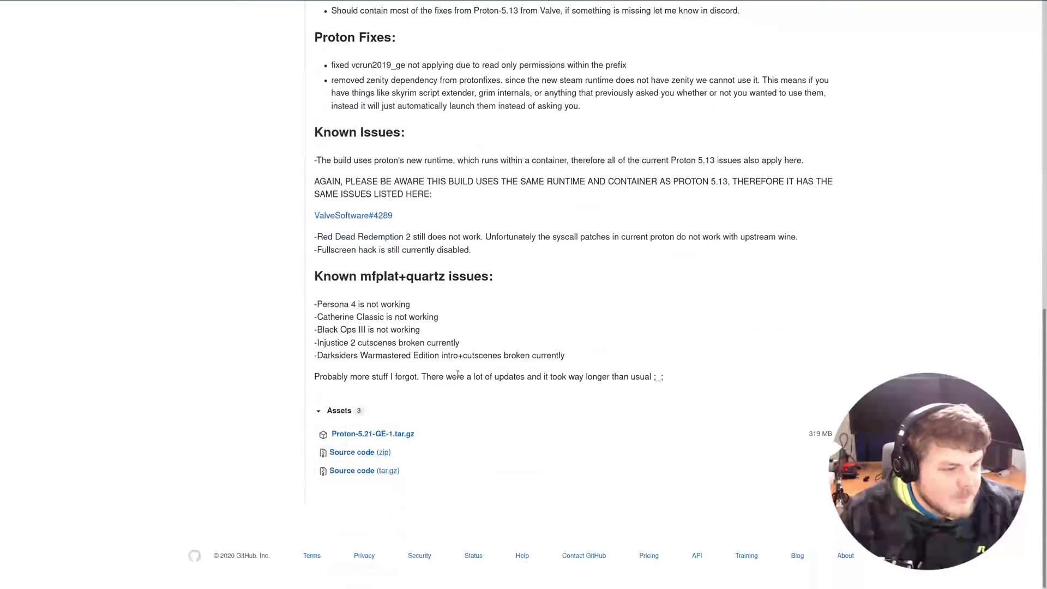
pyautogui.click(378, 434)
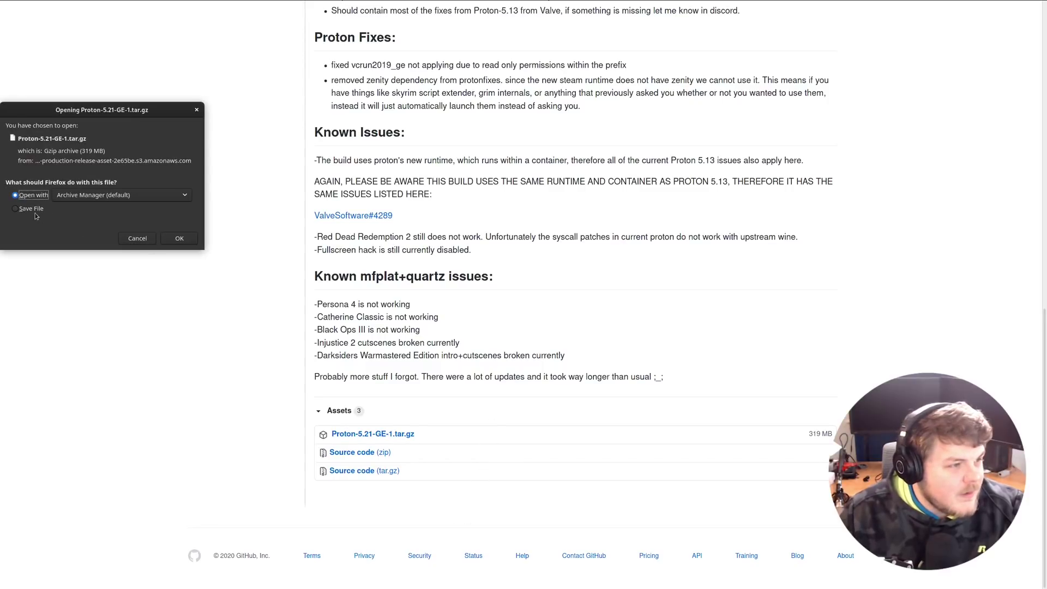
pyautogui.click(32, 212)
pyautogui.click(15, 197)
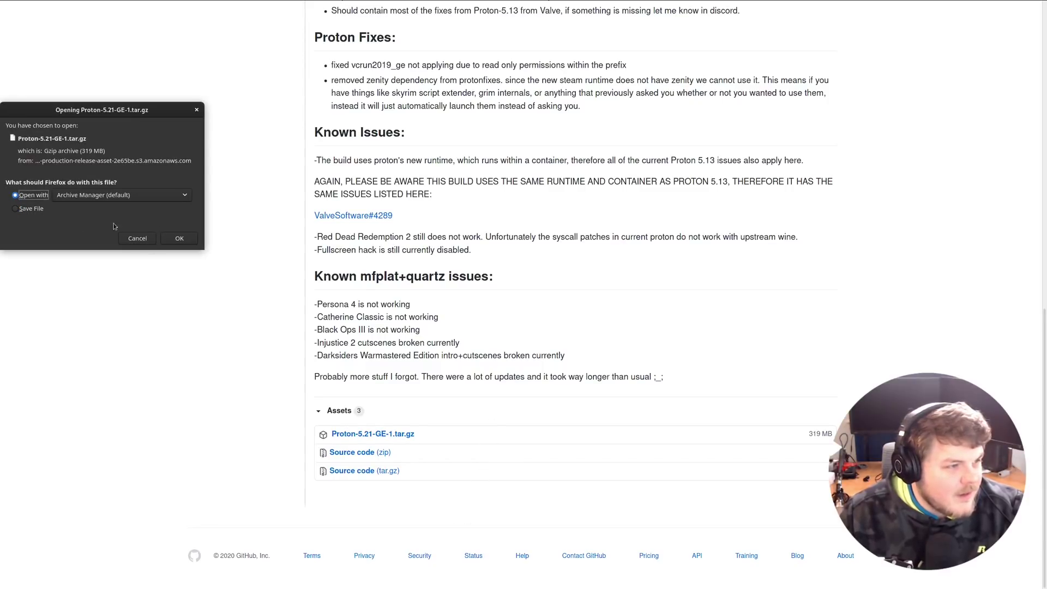
pyautogui.click(180, 238)
pyautogui.moveTo(916, 3)
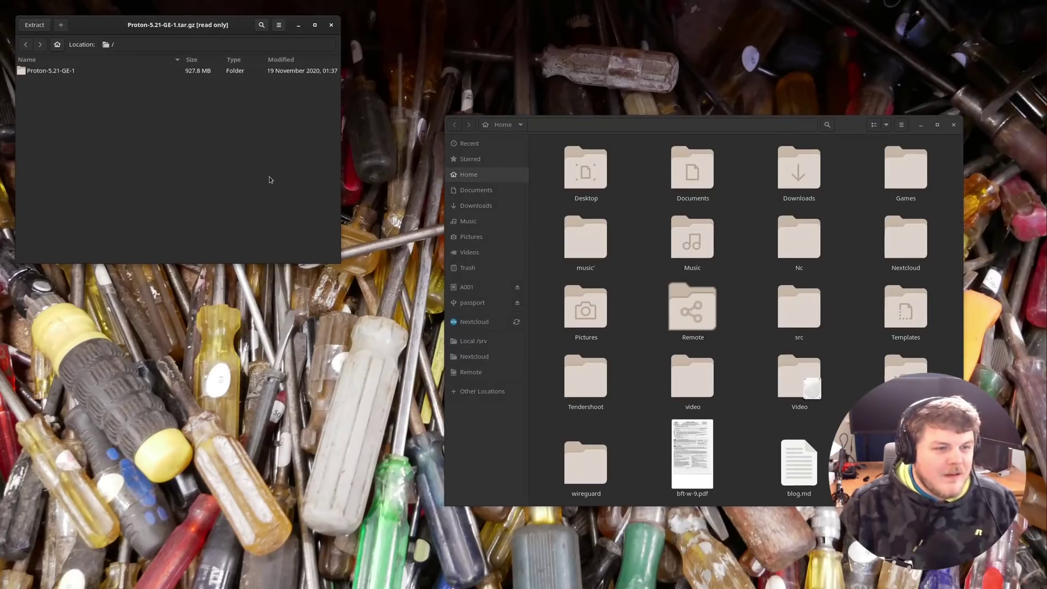
# Step: Show hidden files in the Home folder of the file manager
pyautogui.scroll(-2, 757, 305)
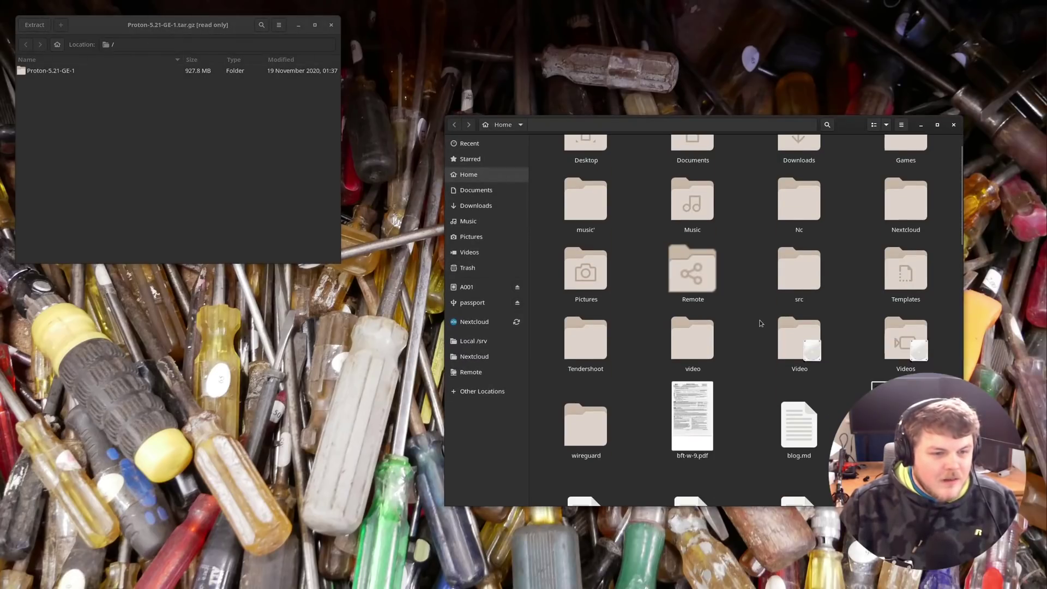
pyautogui.scroll(2, 761, 323)
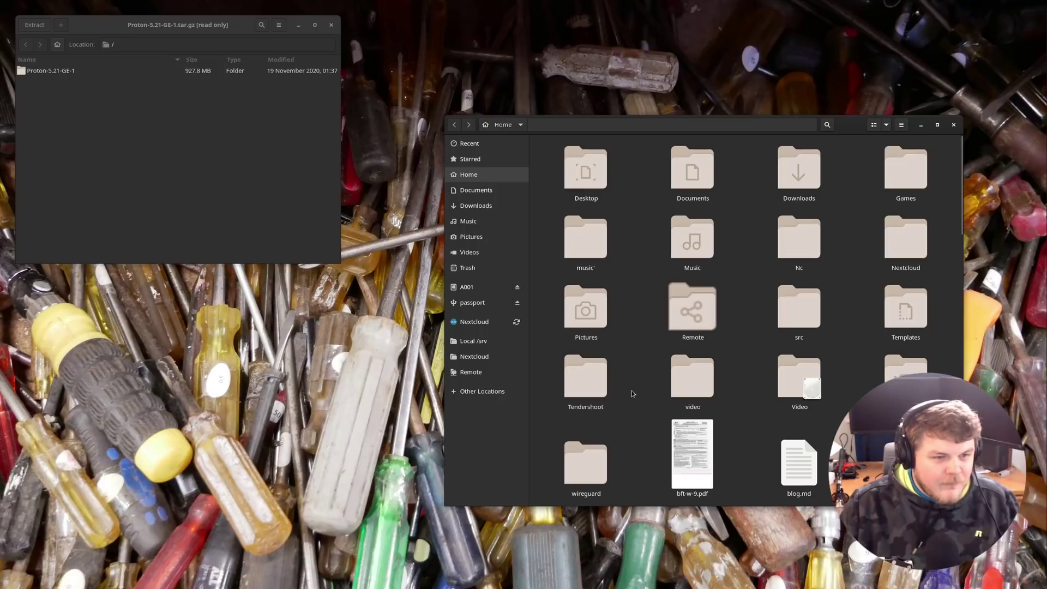
pyautogui.click(902, 124)
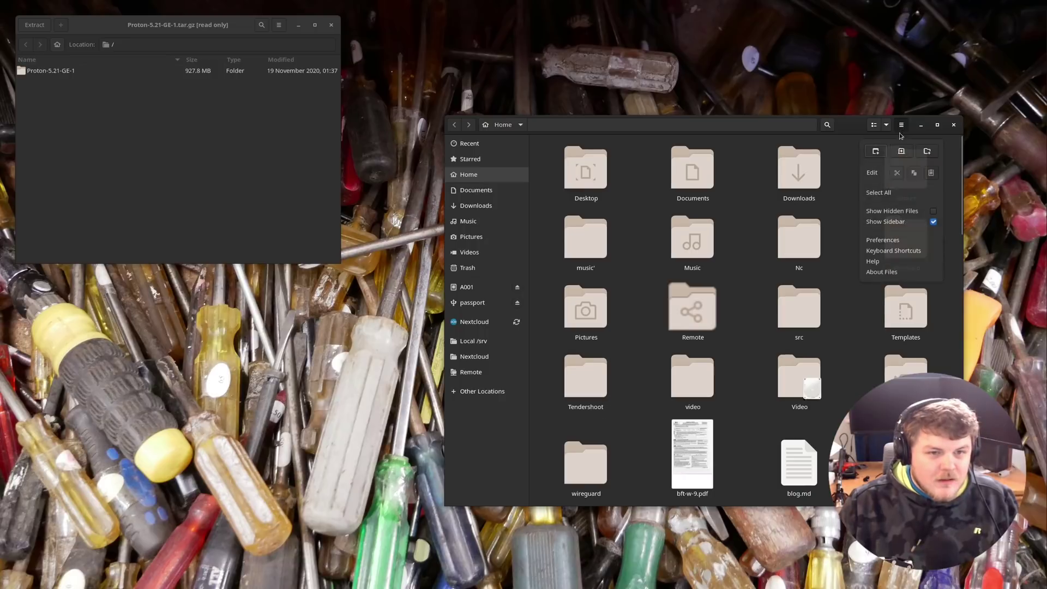
pyautogui.click(899, 211)
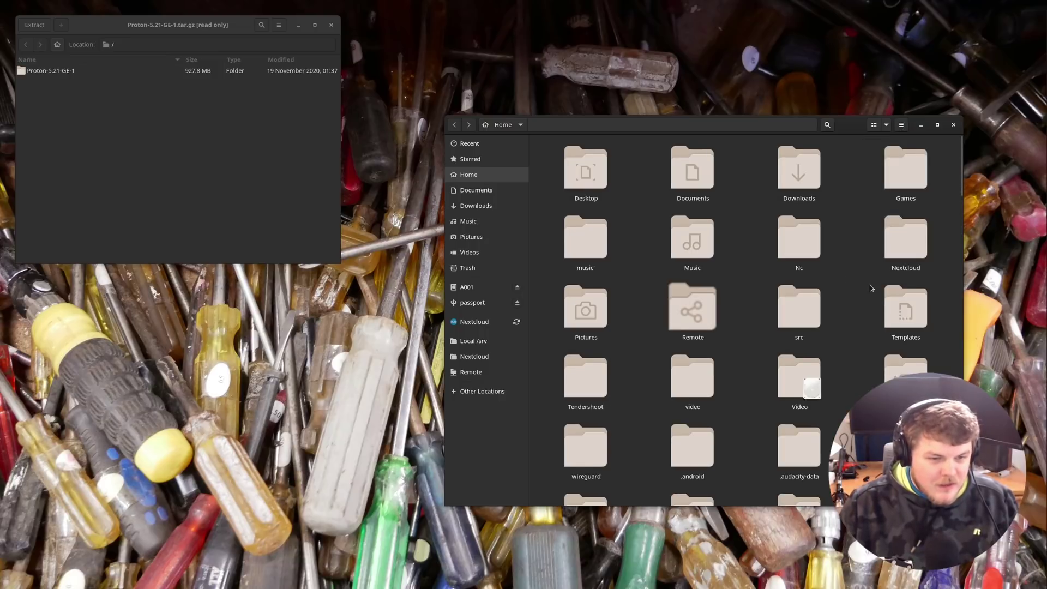
# Step: Open the compatibilitytools.d folder inside the hidden .steam/steam directory
pyautogui.scroll(-5, 850, 327)
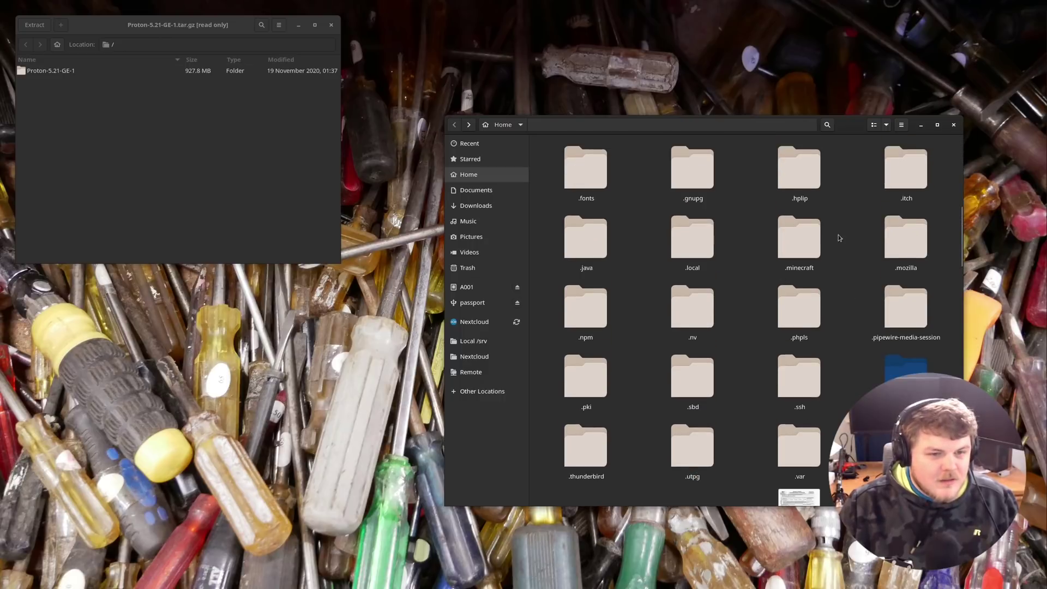
pyautogui.scroll(-2, 855, 265)
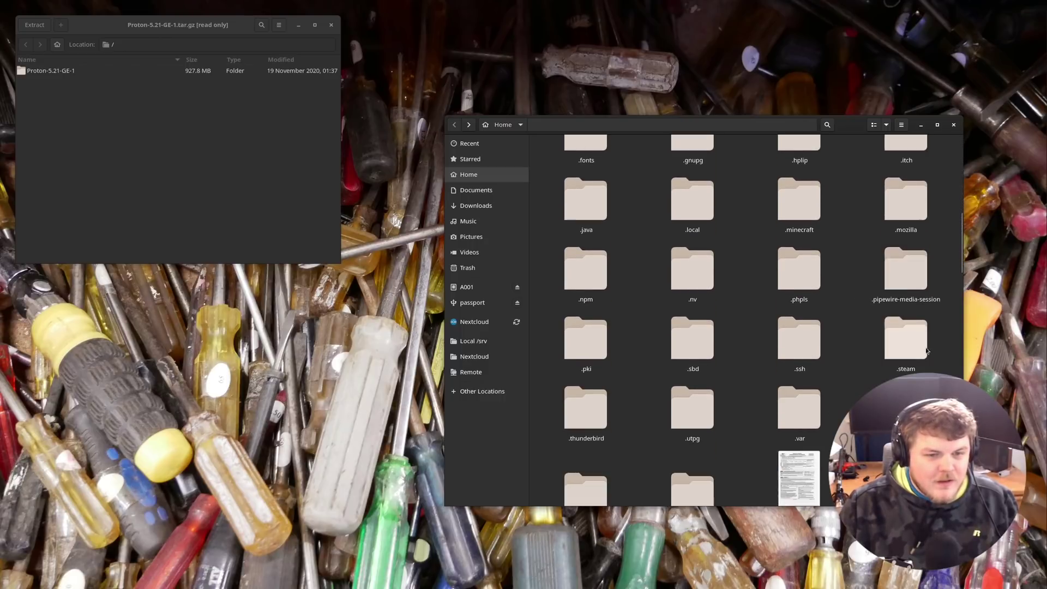
pyautogui.scroll(-1, 926, 352)
pyautogui.click(914, 311)
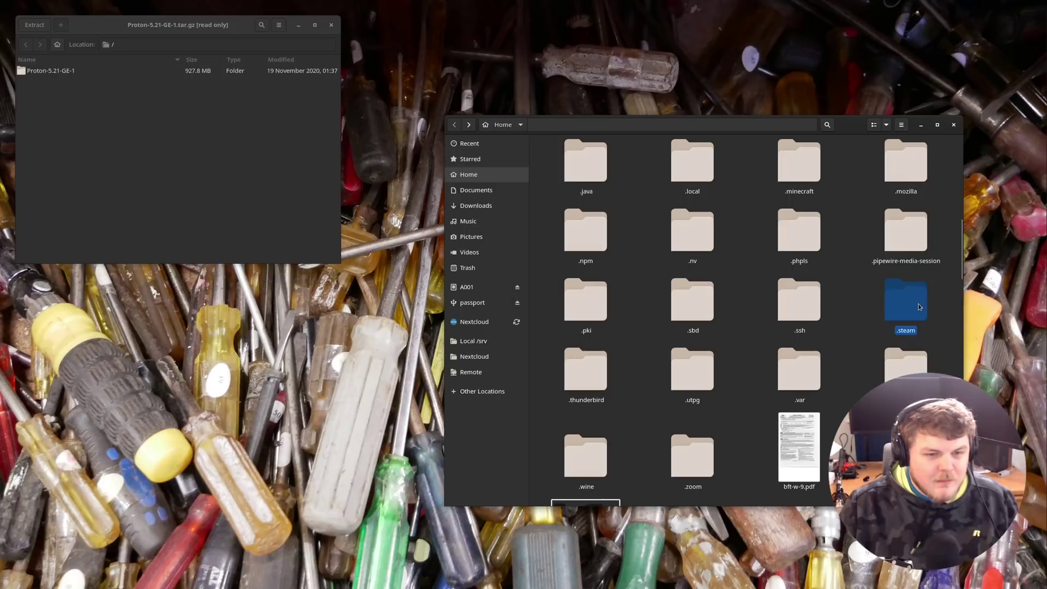
pyautogui.doubleClick(919, 307)
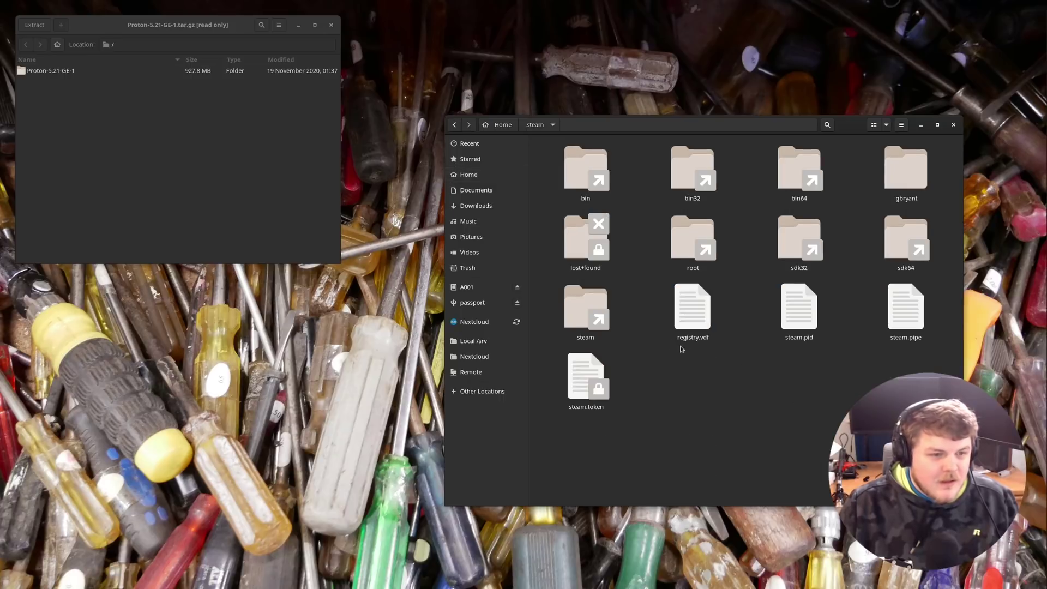
pyautogui.doubleClick(579, 311)
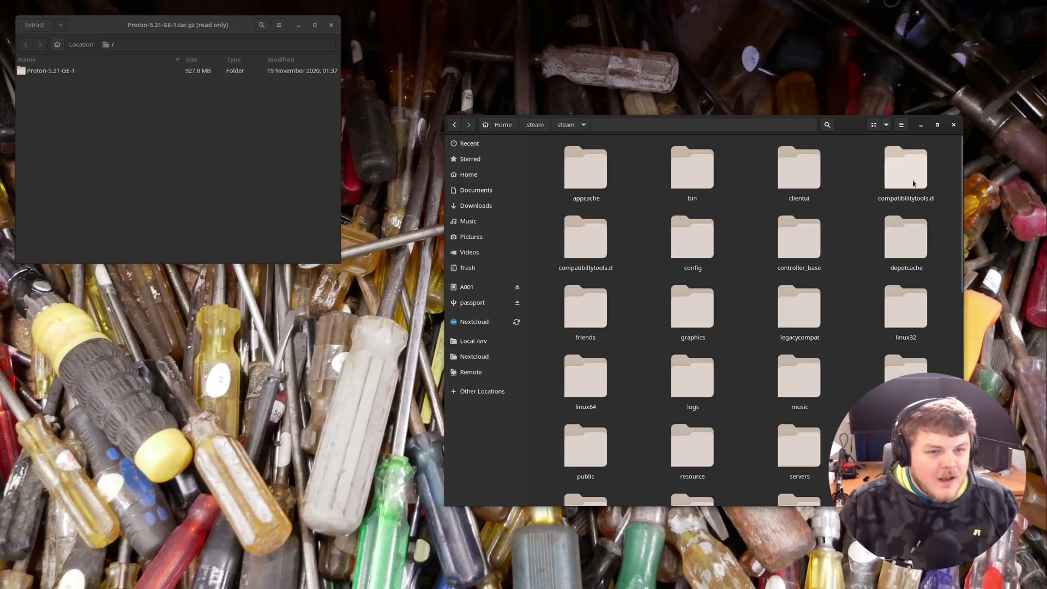
pyautogui.doubleClick(913, 183)
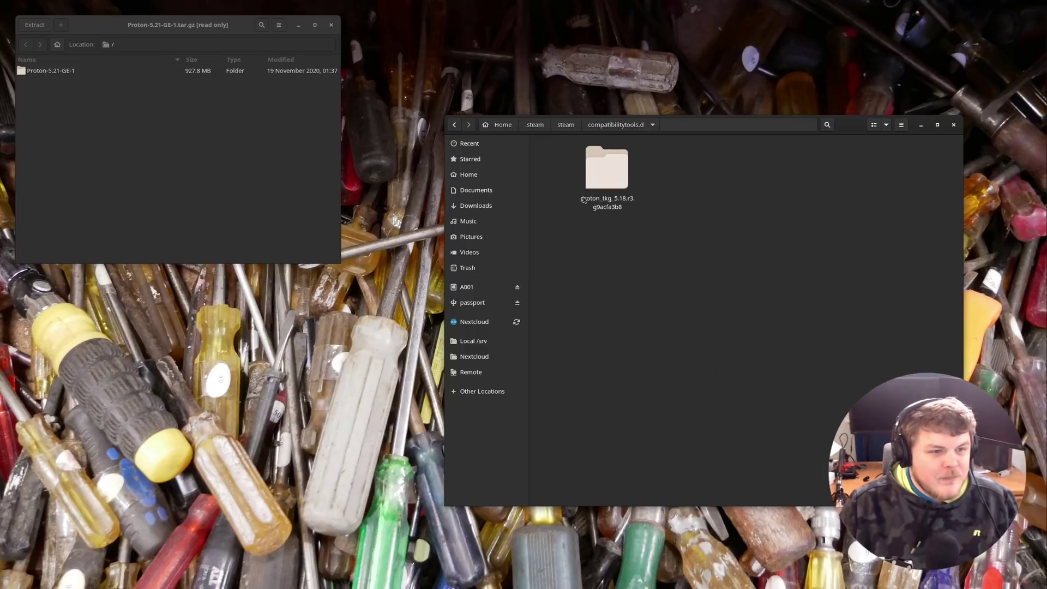
# Step: Extract the Proton-5.21-GE-1 folder from the archive into compatibilitytools.d, and close the archive window
pyautogui.click(607, 169)
pyautogui.click(635, 249)
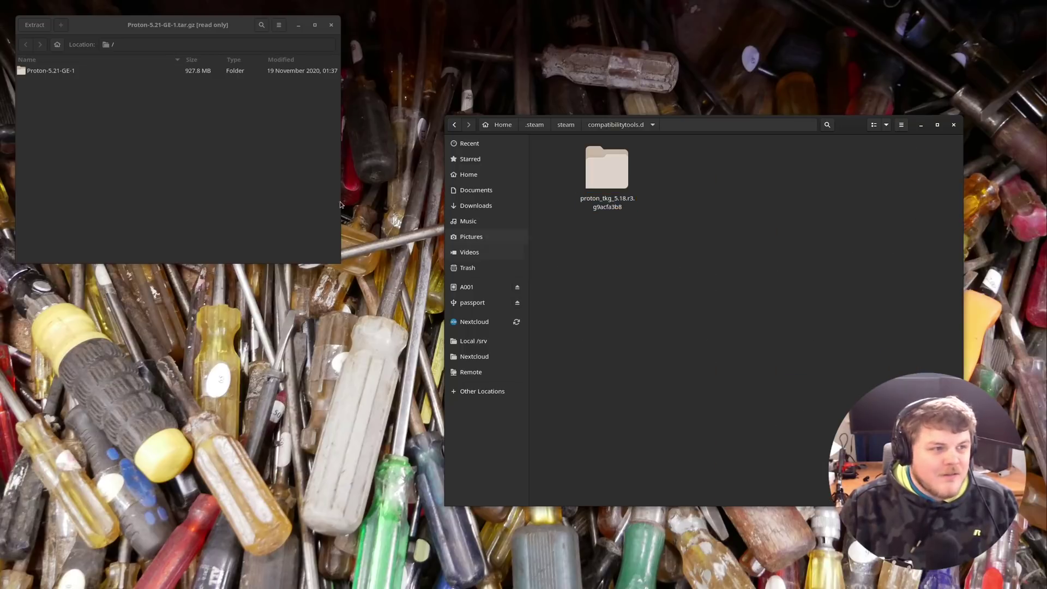
pyautogui.moveTo(34, 71); pyautogui.dragTo(698, 241)
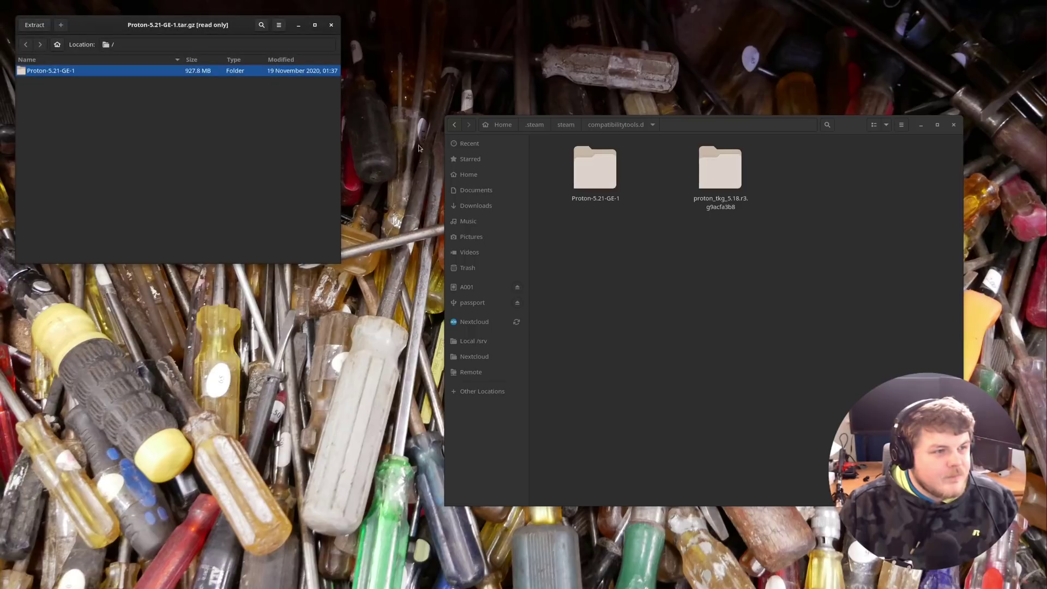
pyautogui.click(330, 25)
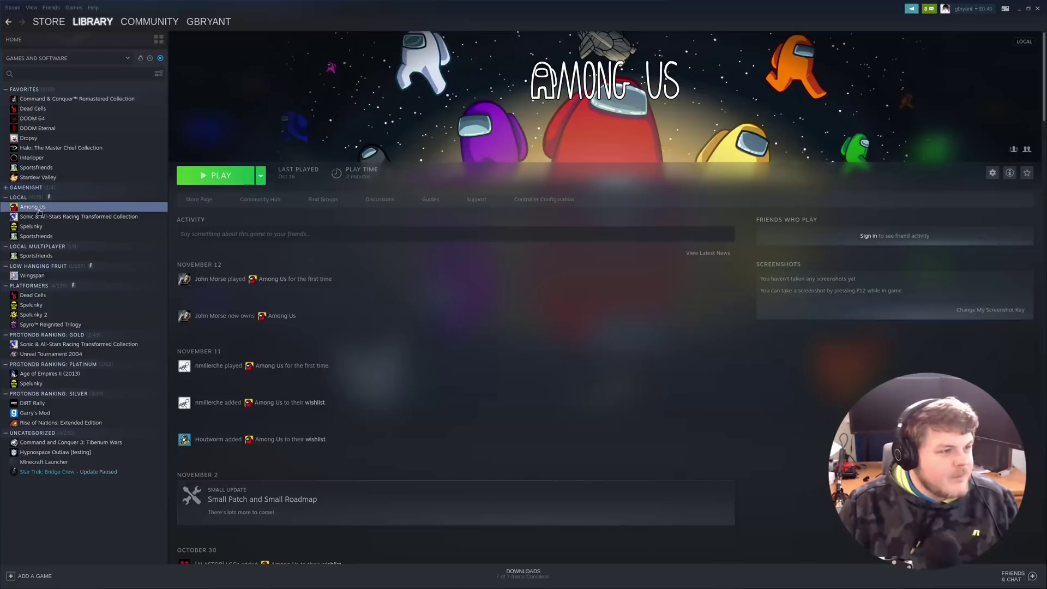
# Step: Check the compatibility tools offered for Among Us by temporarily enabling the forced tool option, and close its properties
pyautogui.rightClick(42, 208)
pyautogui.click(59, 281)
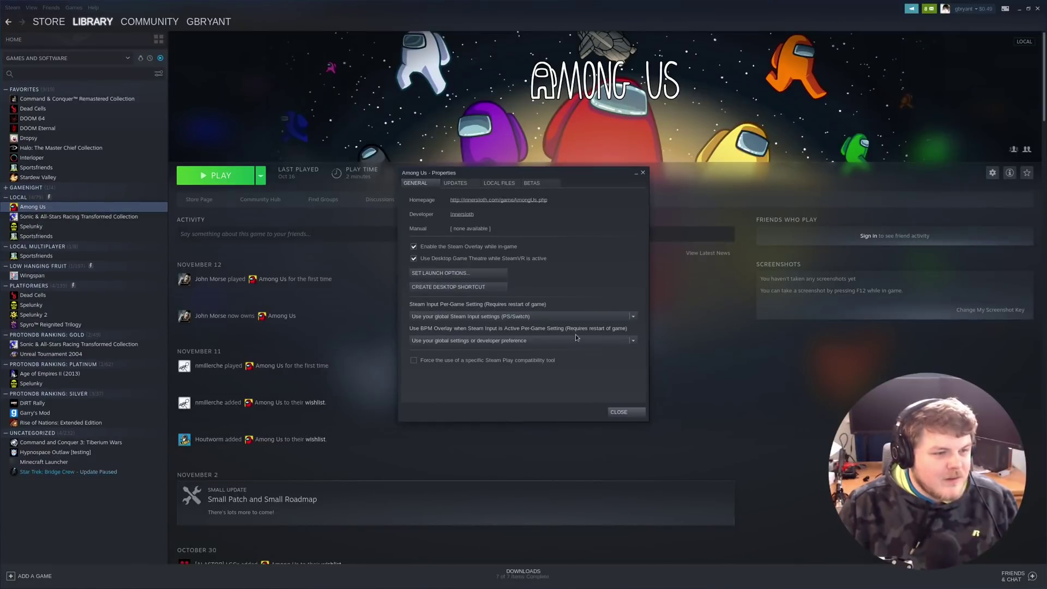
pyautogui.click(438, 360)
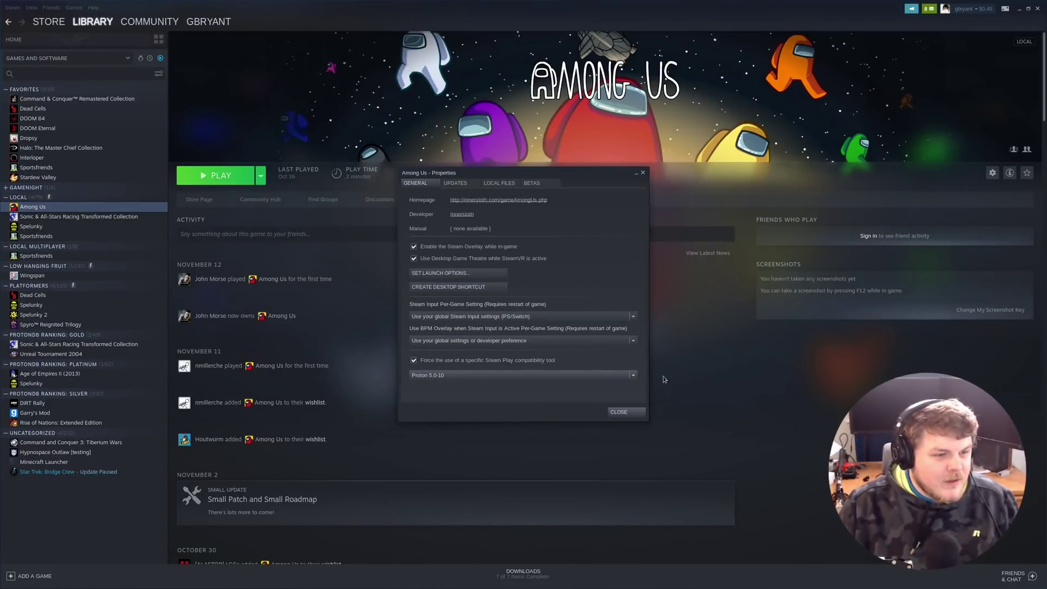
pyautogui.click(632, 379)
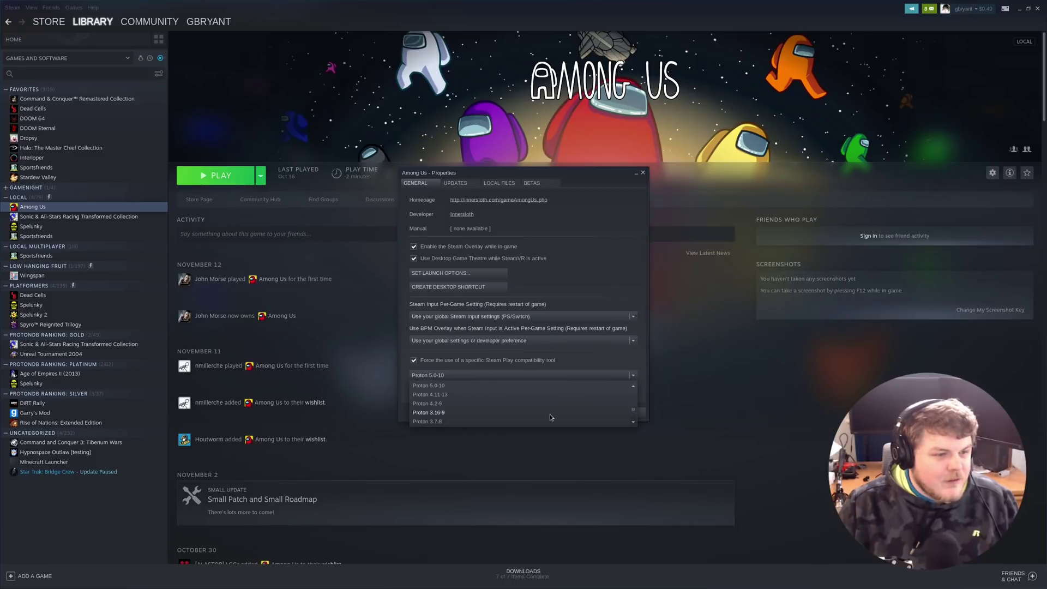
pyautogui.click(436, 362)
pyautogui.click(620, 412)
# Step: Exit Steam completely and start it again to load the newly installed compatibility tool
pyautogui.click(12, 7)
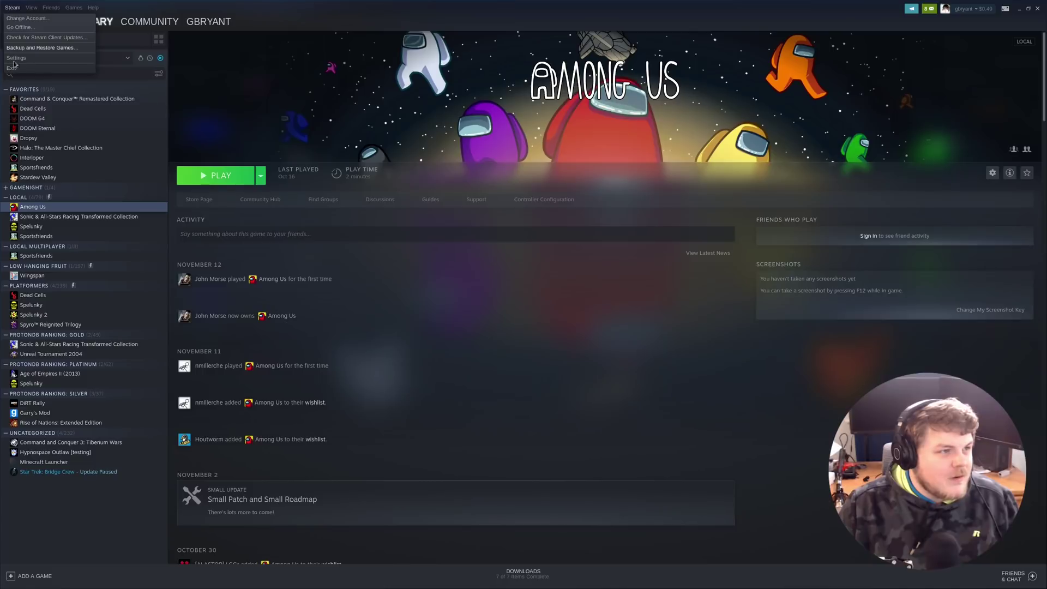
pyautogui.click(17, 70)
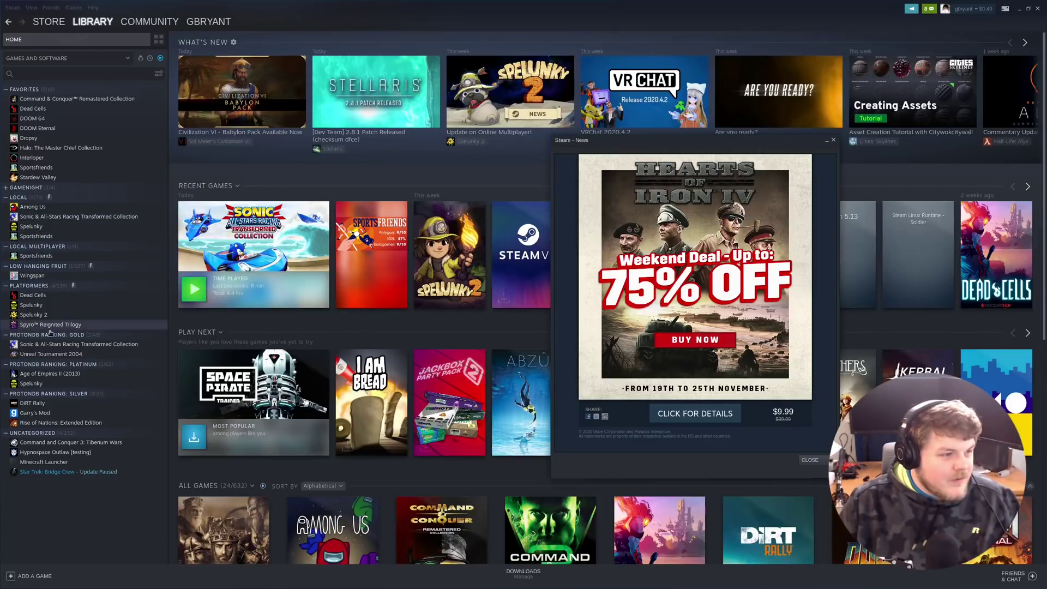
# Step: Force Spyro Reignited Trilogy to use the Proton-5.21-GE-1 compatibility tool in its properties, and open the game's library page
pyautogui.rightClick(53, 323)
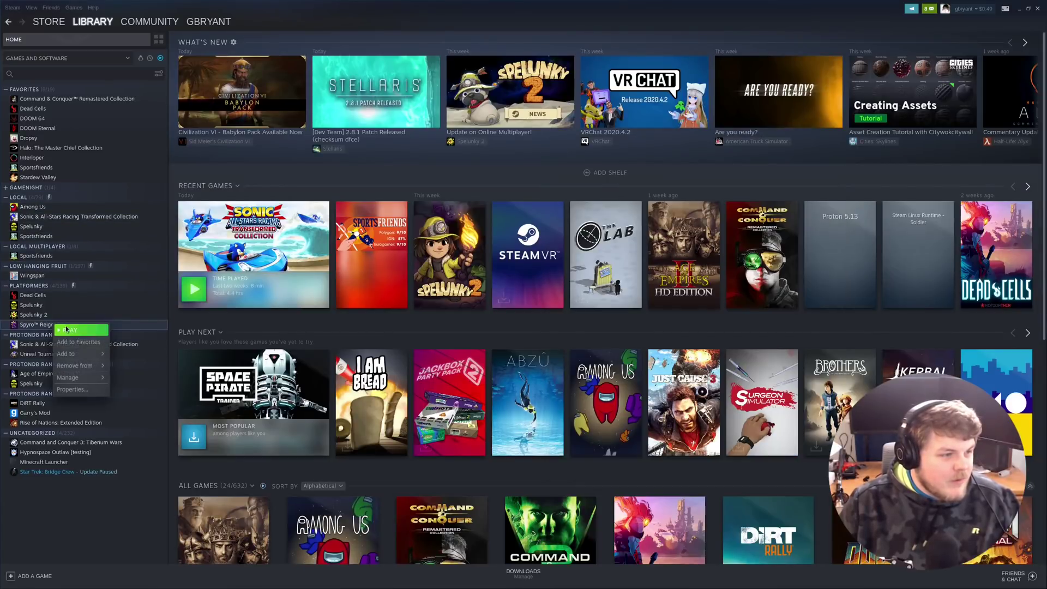
pyautogui.click(74, 390)
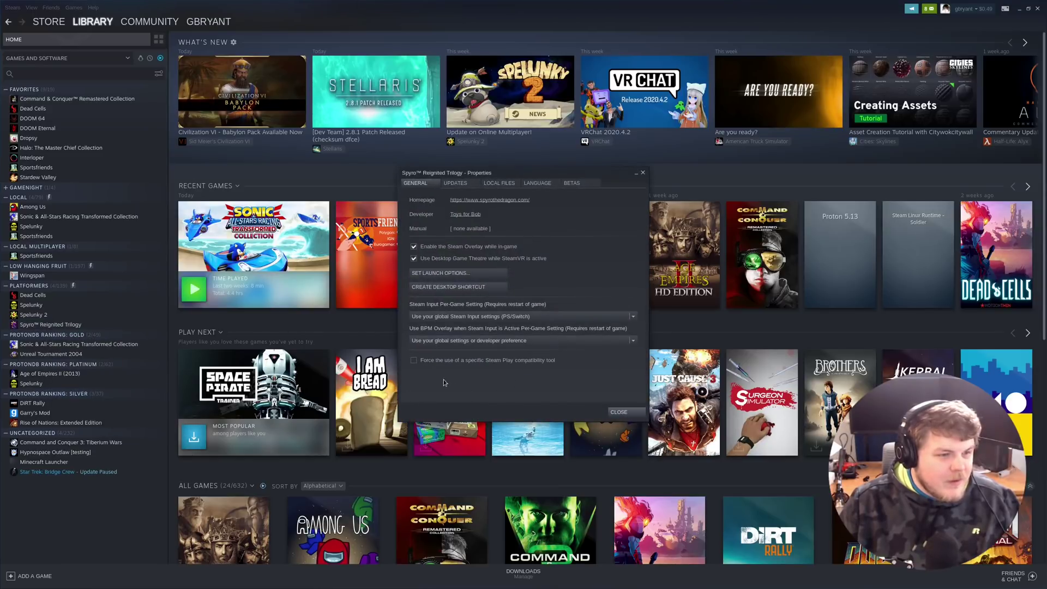
pyautogui.click(414, 360)
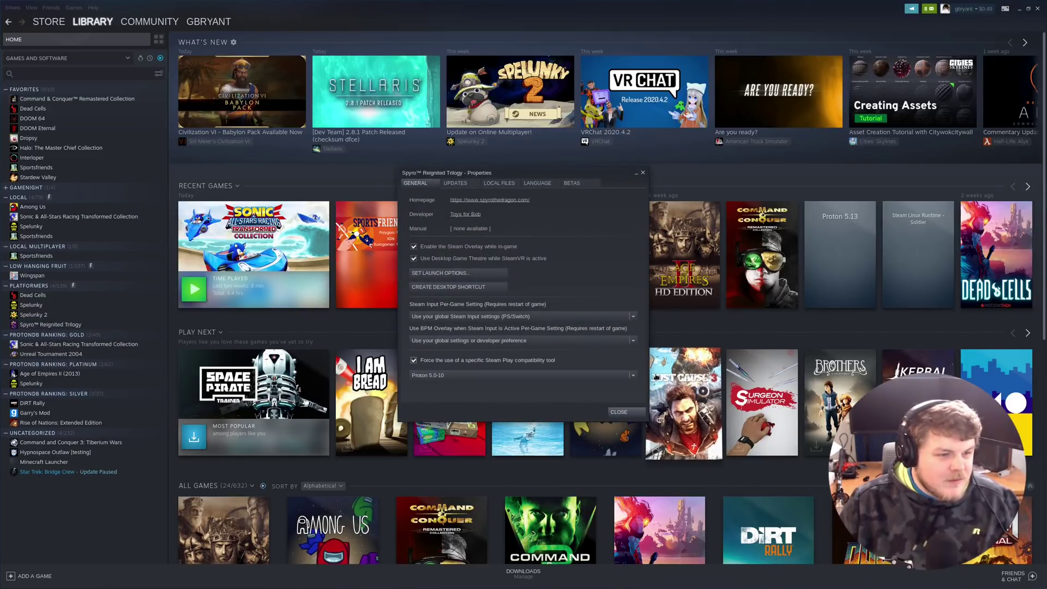
pyautogui.click(631, 375)
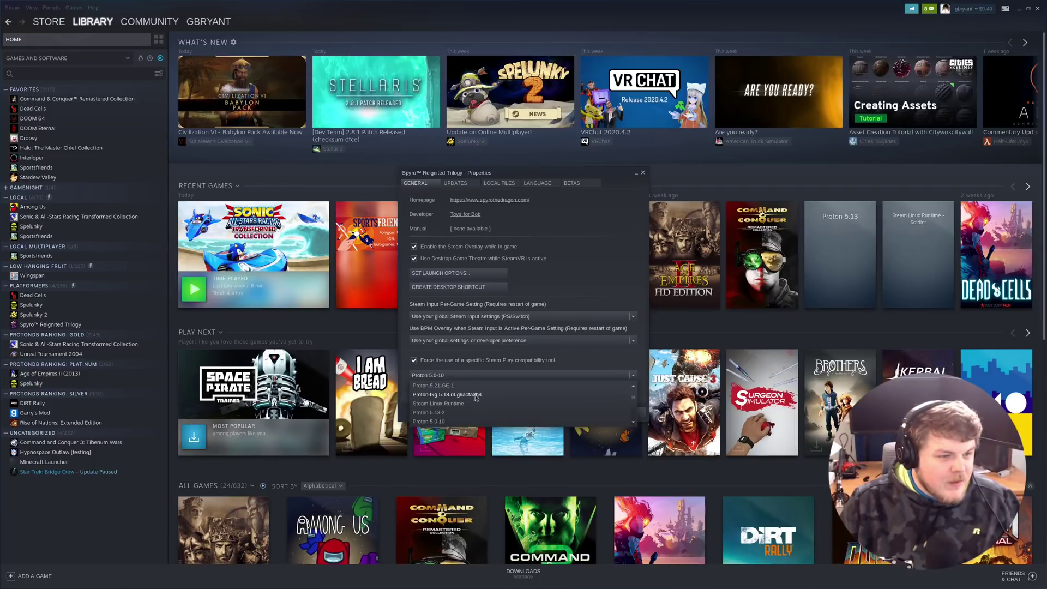
pyautogui.click(448, 387)
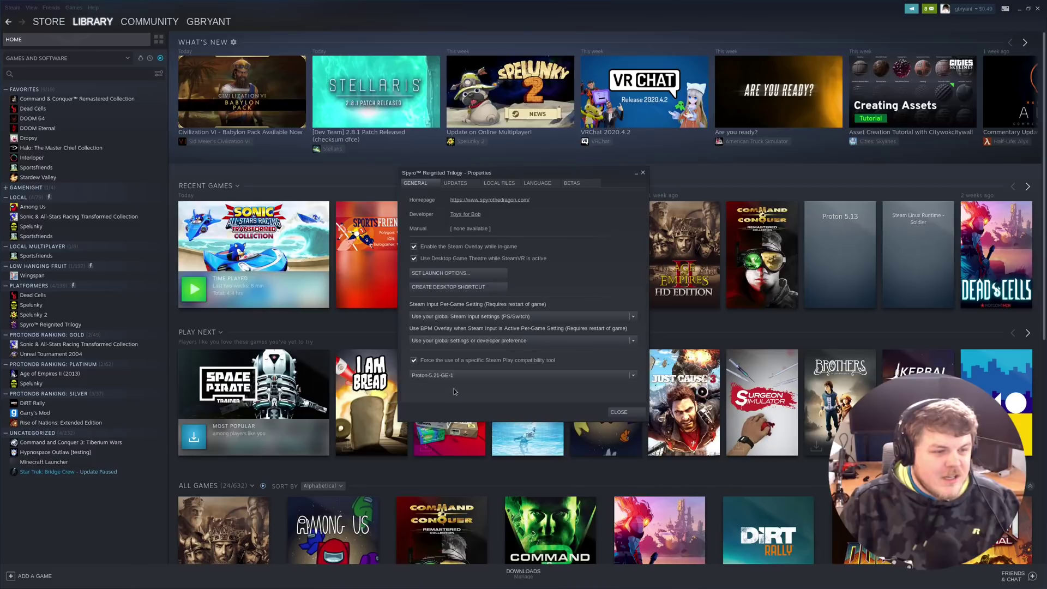
pyautogui.click(619, 414)
pyautogui.click(71, 324)
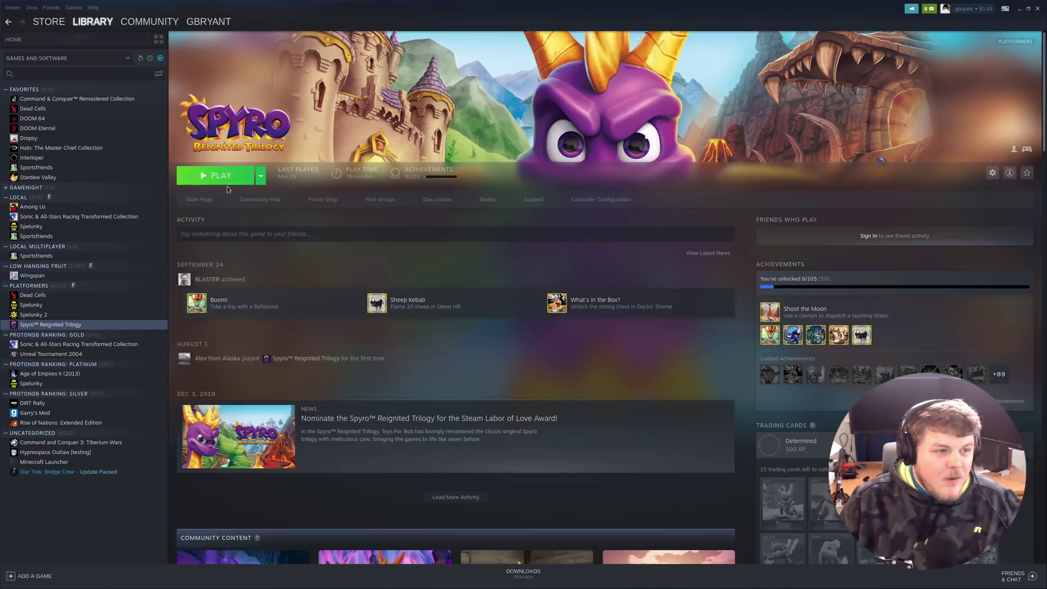